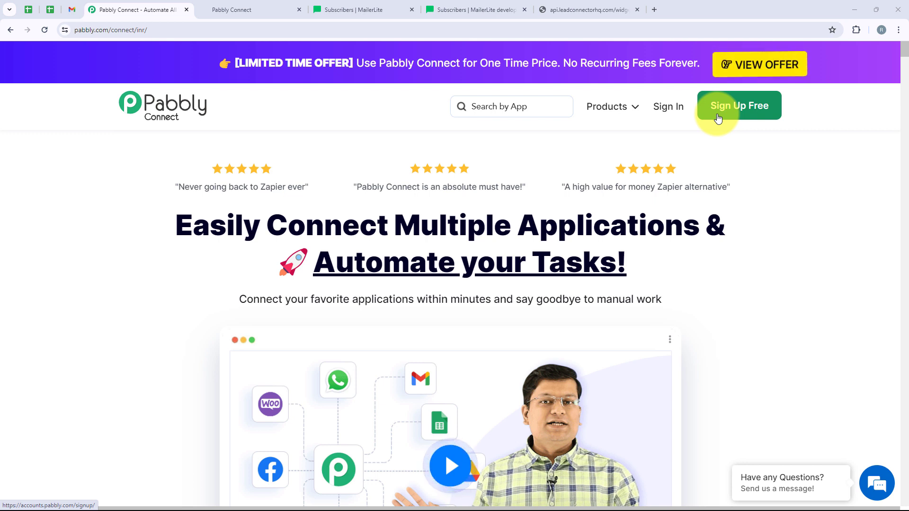
- Sign in and launch Pabbly Connect from its card on the All Pabbly Apps page
left_click(663, 109)
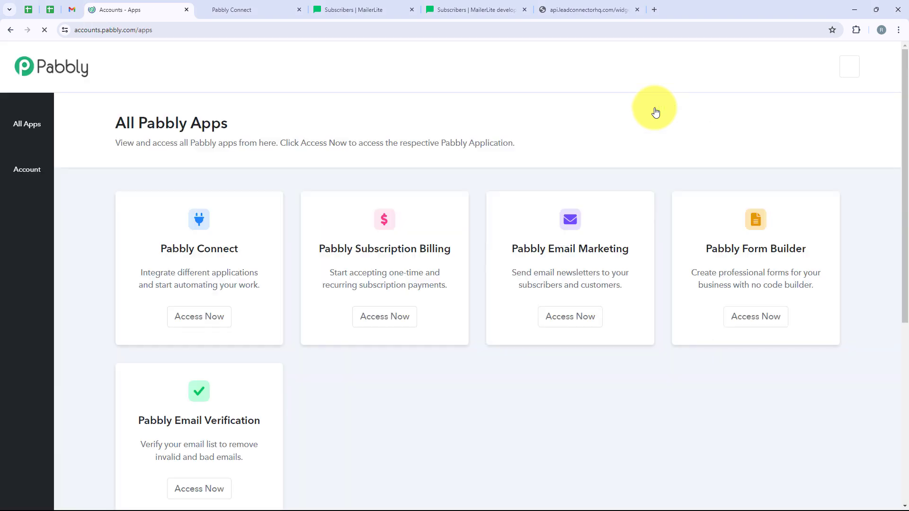
left_click_drag(107, 136, 238, 129)
left_click(239, 130)
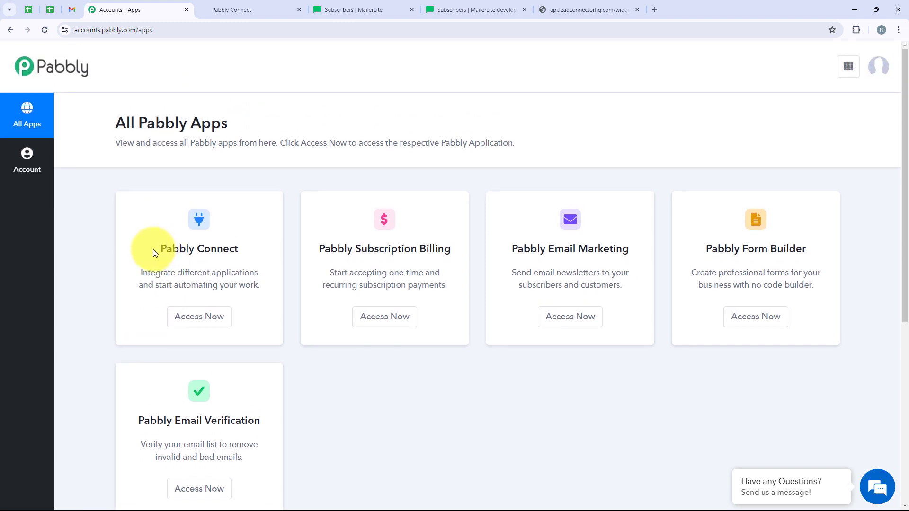
left_click_drag(152, 249, 233, 242)
left_click(156, 240)
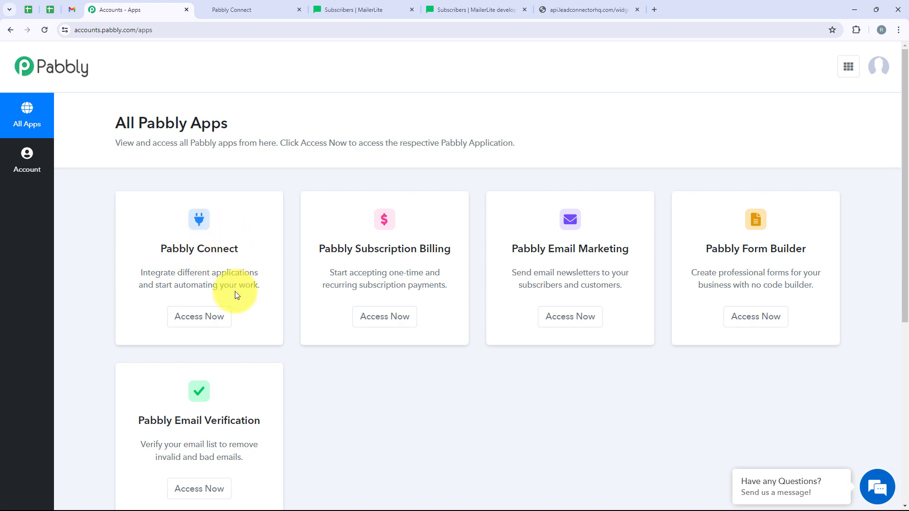
left_click(207, 320)
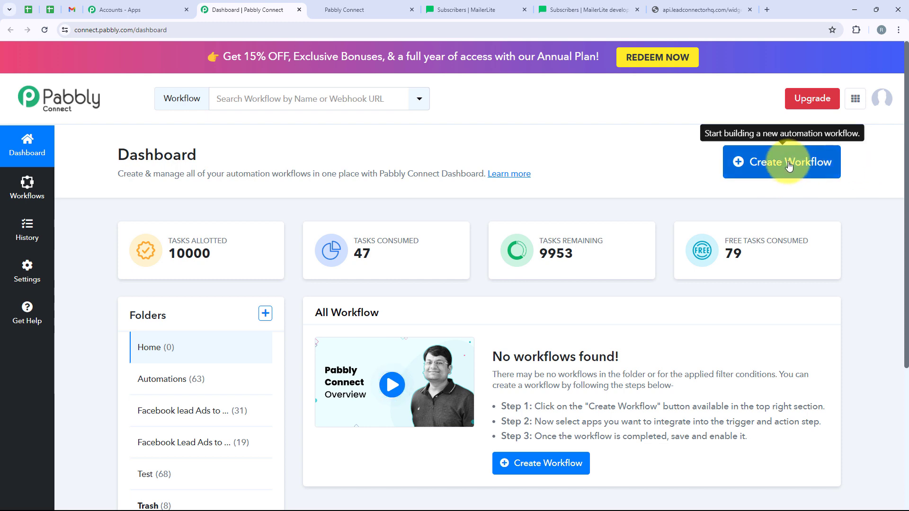
- Create a workflow in the Automations folder with the pasted name 'How to Send GoHighLevel Contact to Other Application using API by Pabbly'
left_click(787, 163)
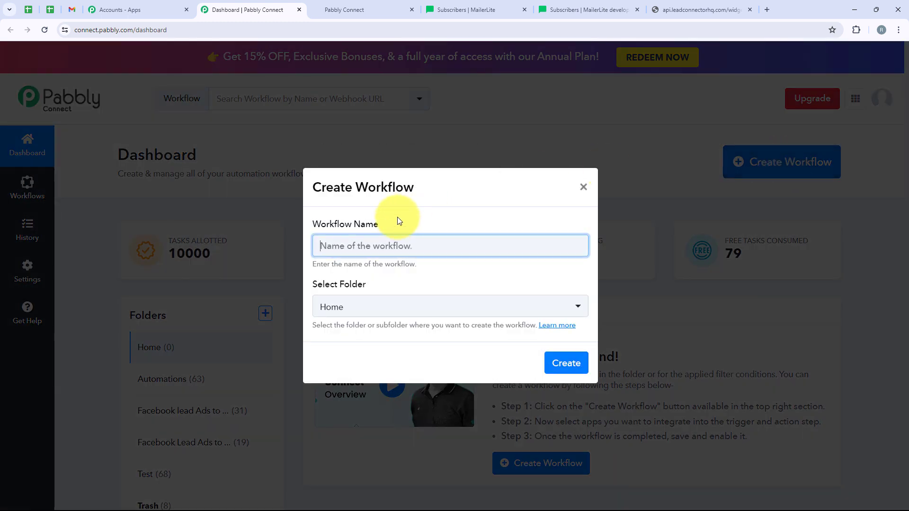
triple_click(347, 227)
left_click_drag(389, 285, 348, 282)
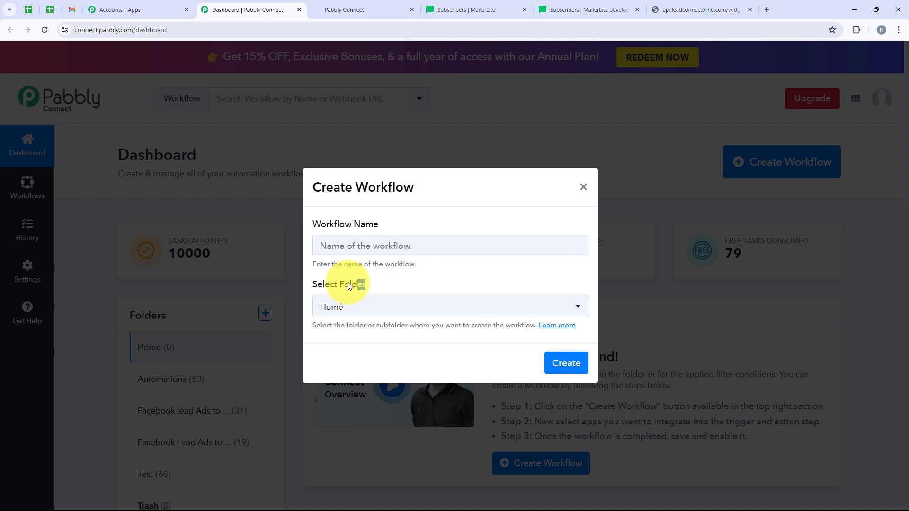
left_click(408, 270)
left_click(388, 309)
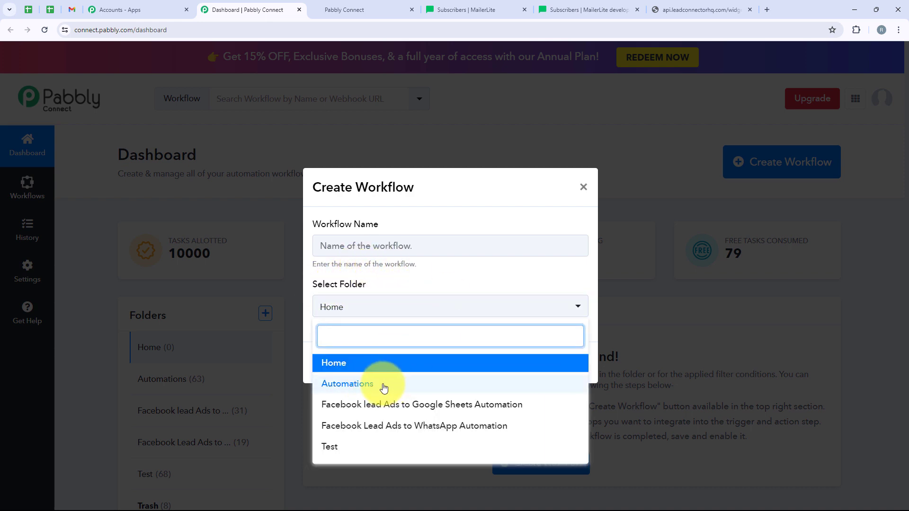
left_click(381, 386)
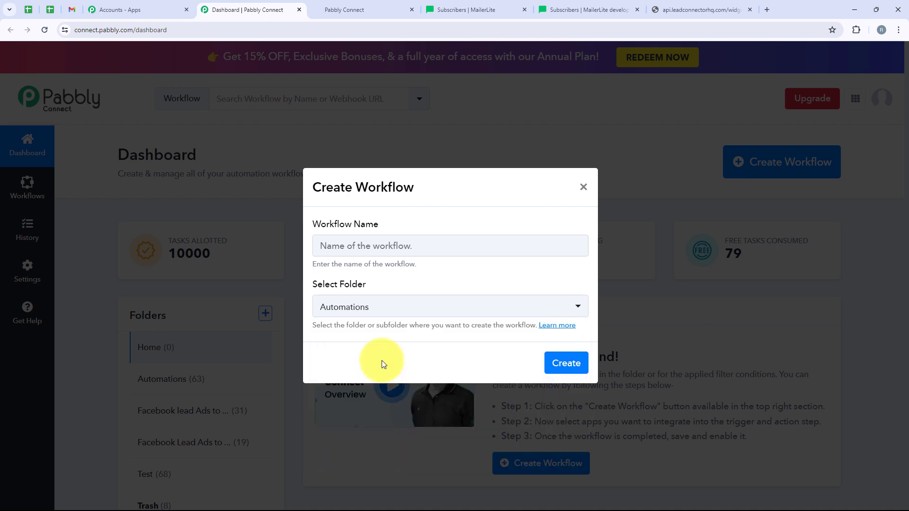
left_click(365, 251)
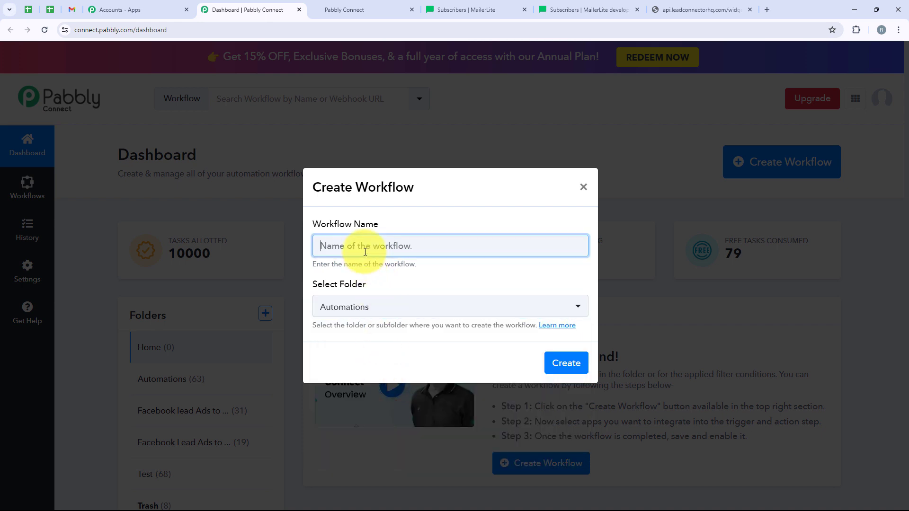
key("ctrl+v")
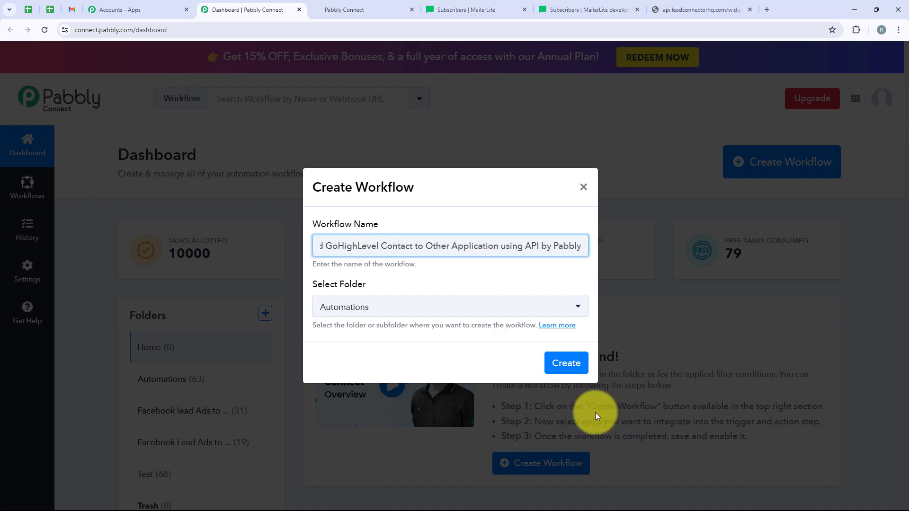
left_click(579, 367)
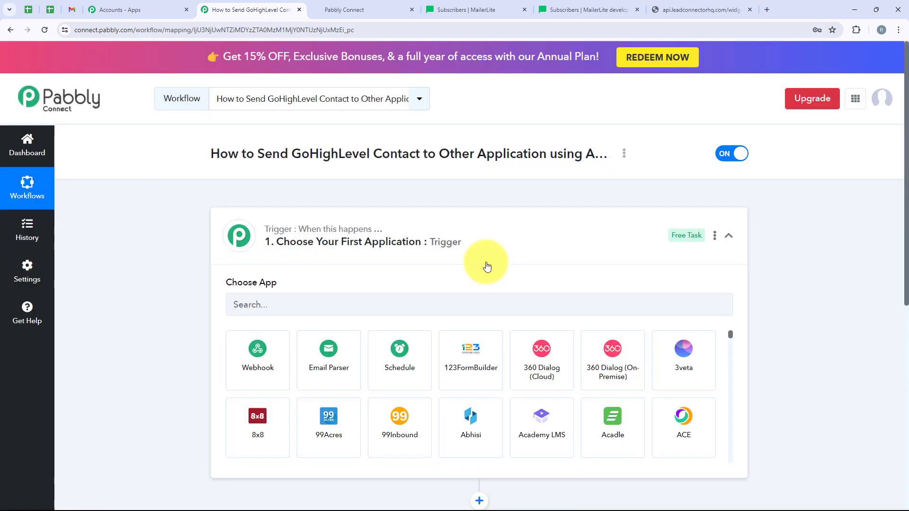
- Search 'Leadc' and choose LeadConnector V1 as the trigger app
left_click(486, 261)
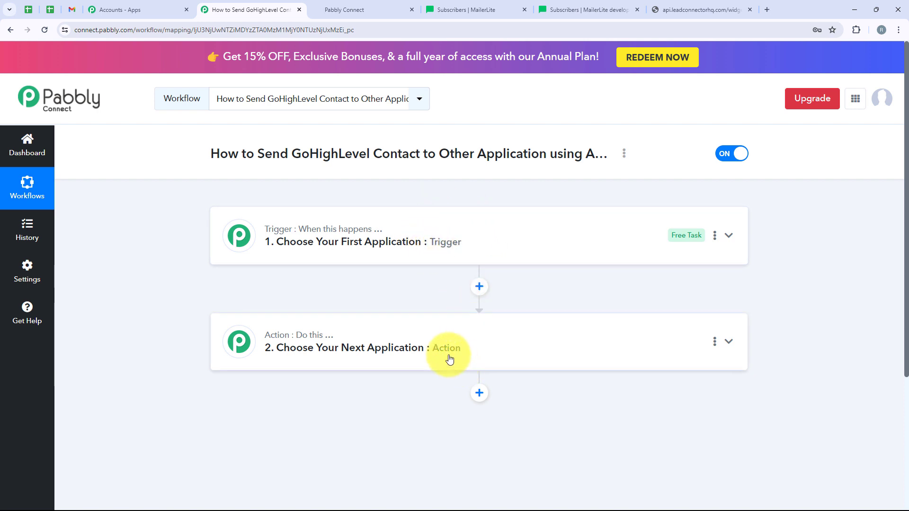
mouse_move(313, 244)
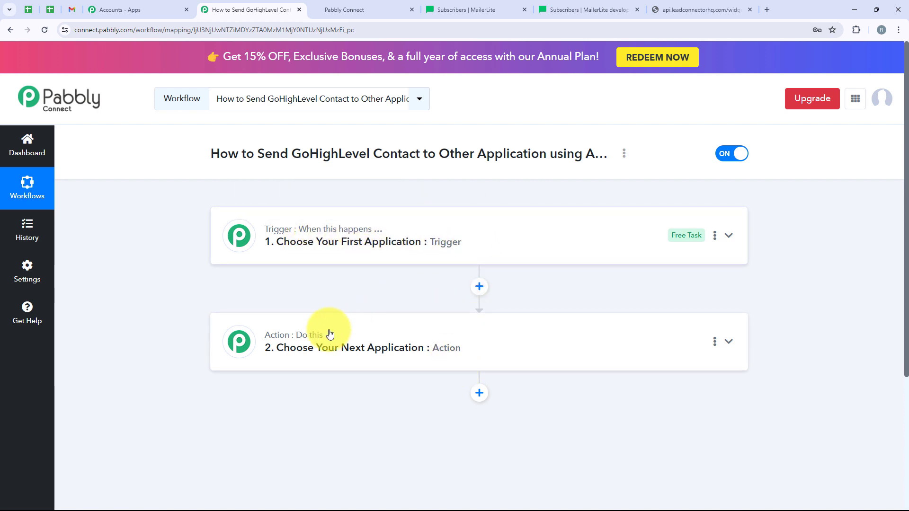
mouse_move(324, 343)
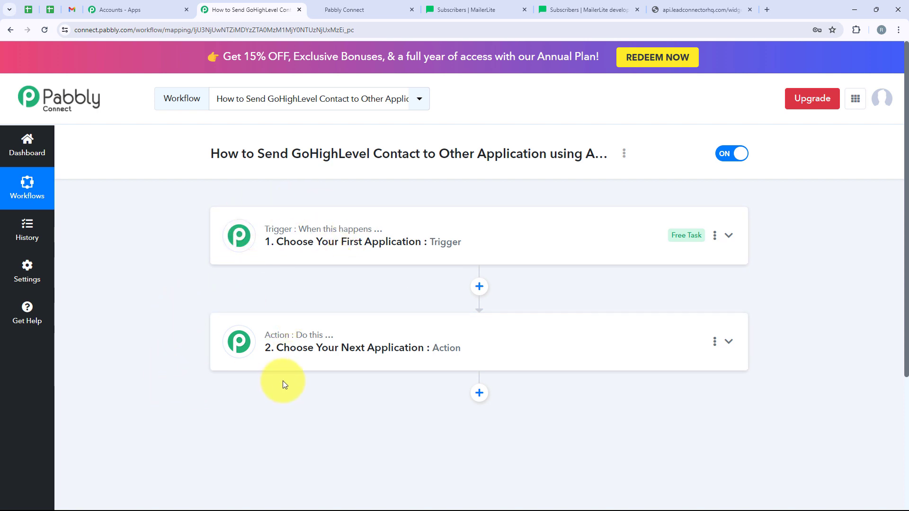
left_click(286, 244)
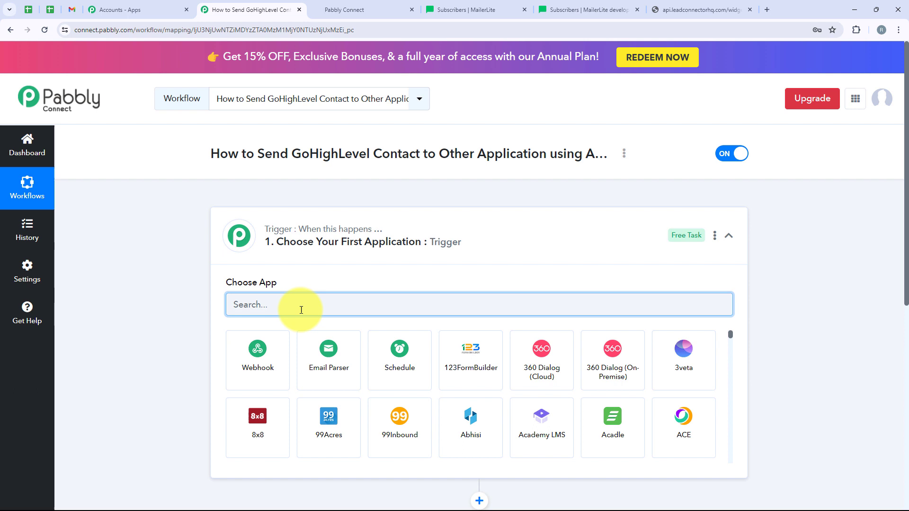
type("Leadc")
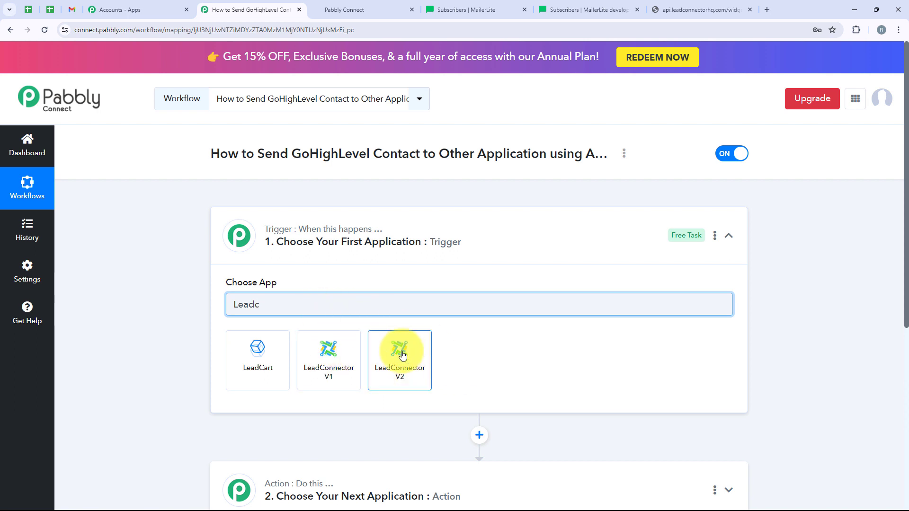
left_click(334, 373)
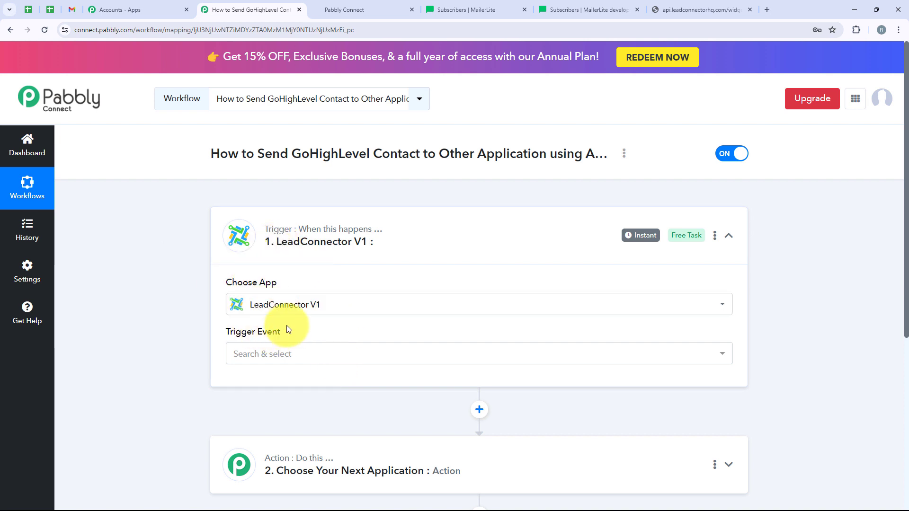
- Set the trigger event to Form Submitted
left_click_drag(229, 337, 241, 350)
left_click(241, 352)
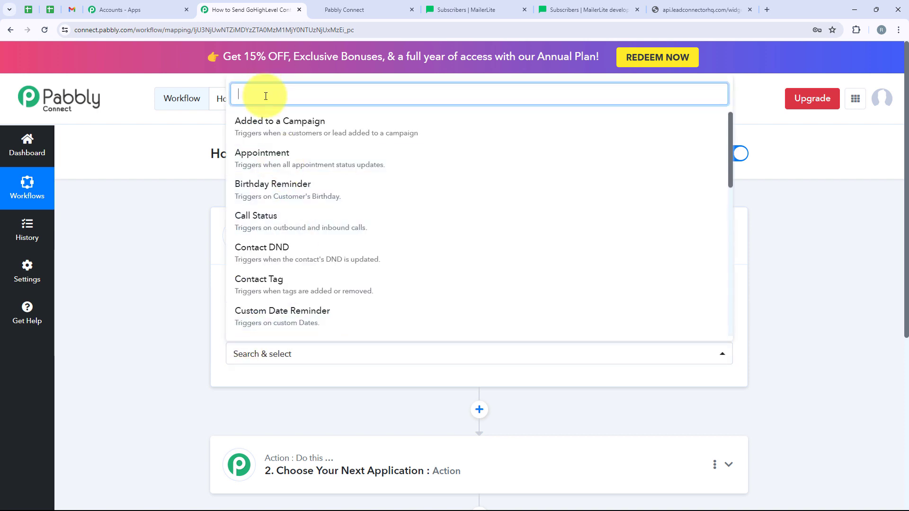
type("For")
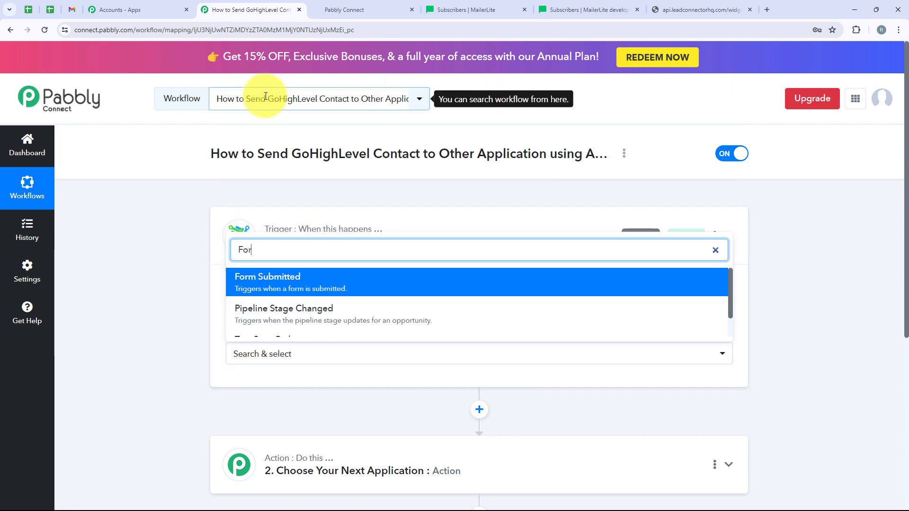
type("m")
left_click(303, 283)
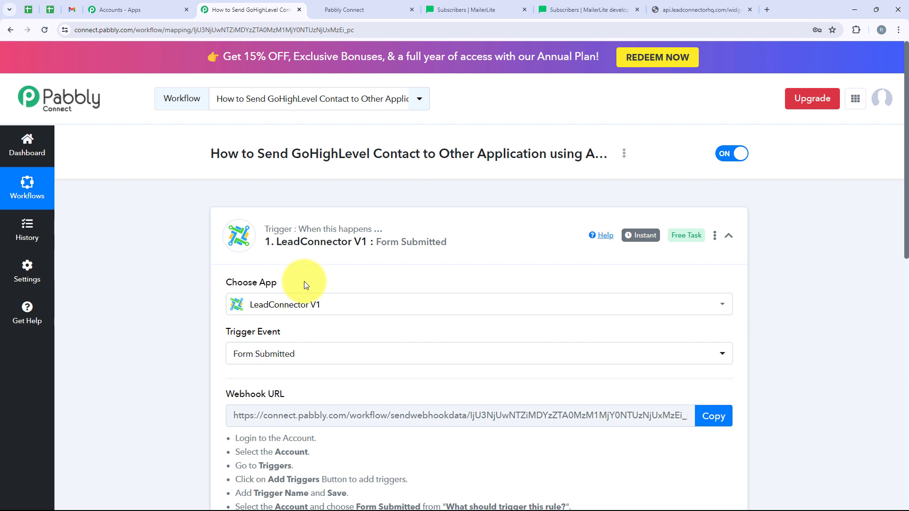
- Copy the trigger's webhook URL and go to the GoHighLevel tab
scroll(304, 281, "down", 4)
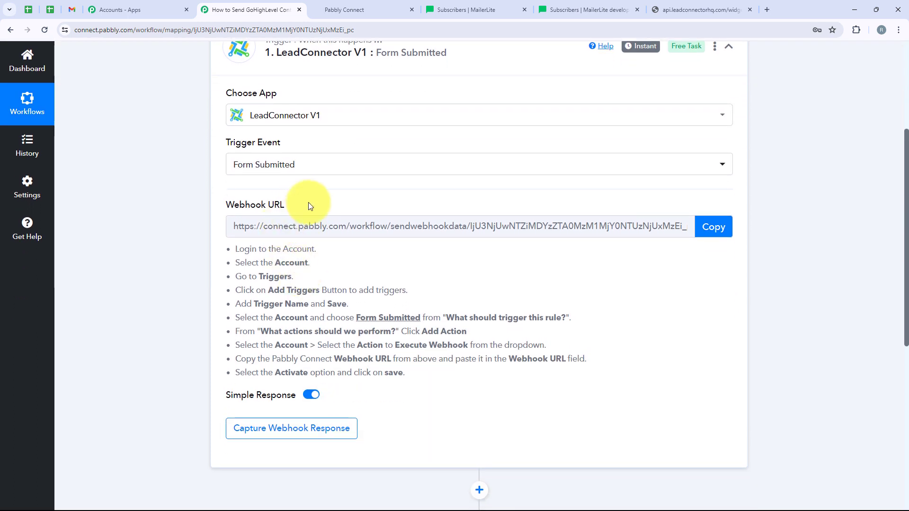
triple_click(221, 206)
left_click(264, 276)
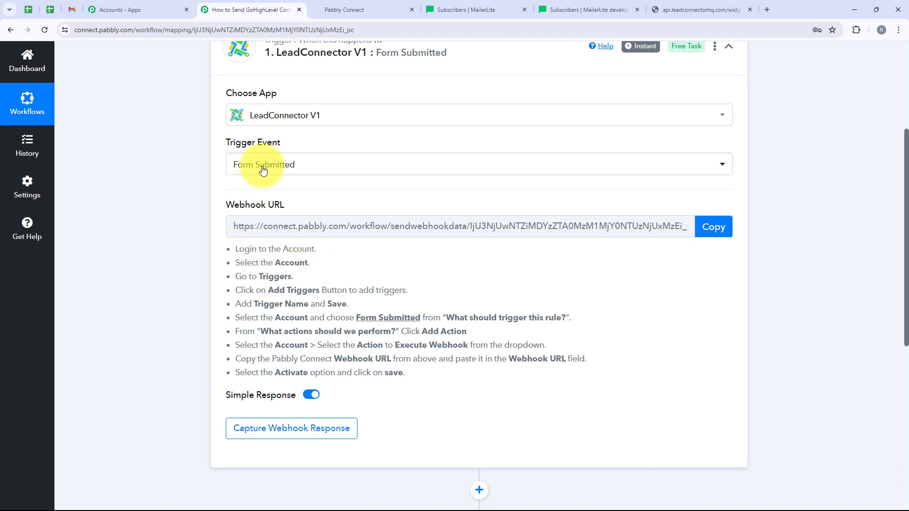
left_click_drag(298, 204, 242, 205)
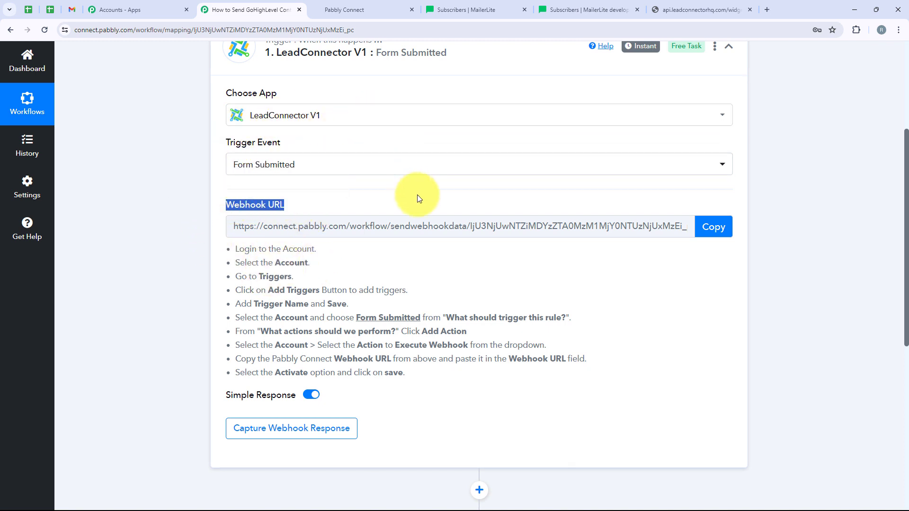
left_click(710, 227)
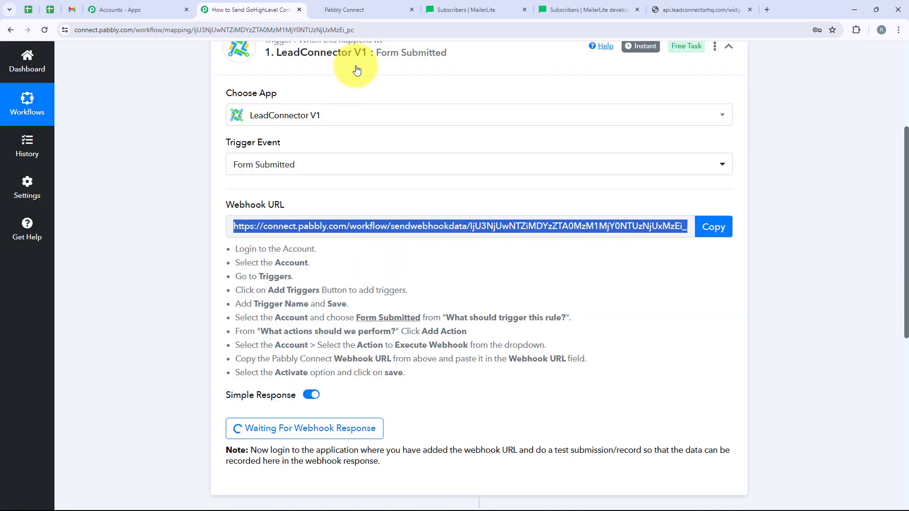
left_click(358, 4)
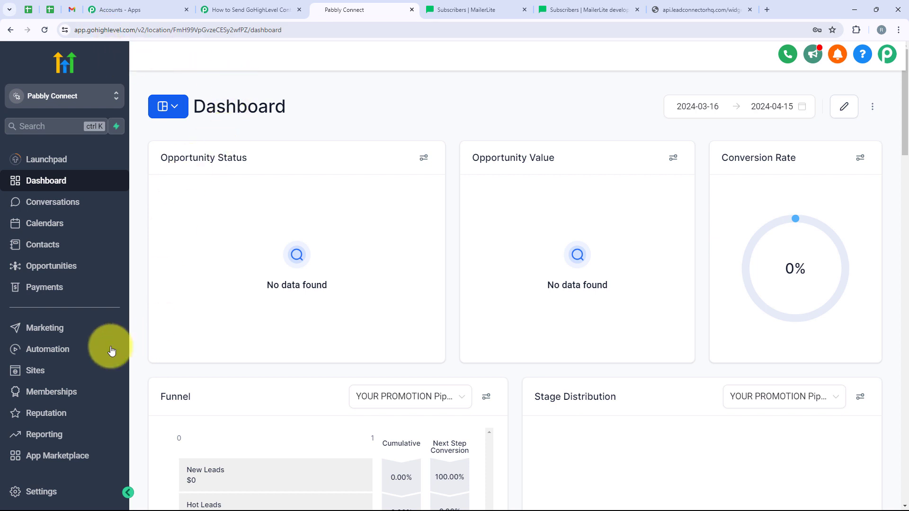
- Start a new GoHighLevel workflow from scratch and rename it to Test
left_click(27, 355)
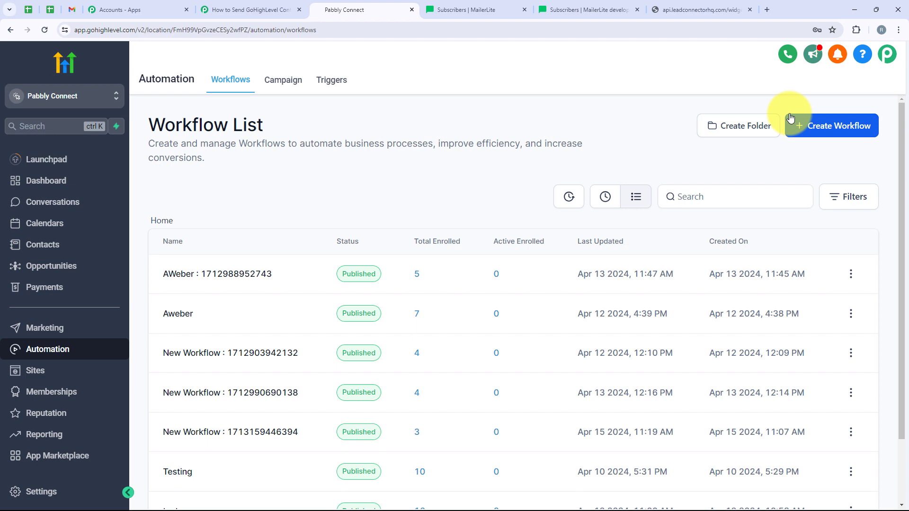
left_click(816, 121)
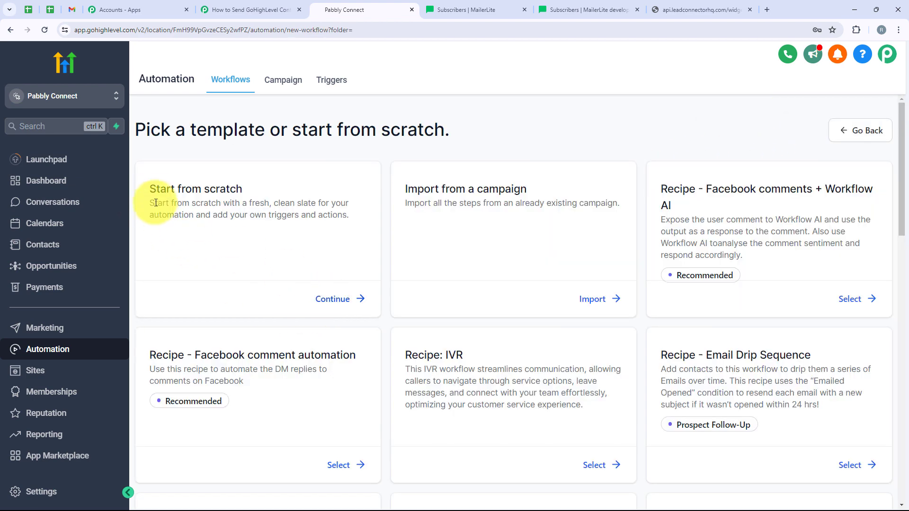
left_click(331, 305)
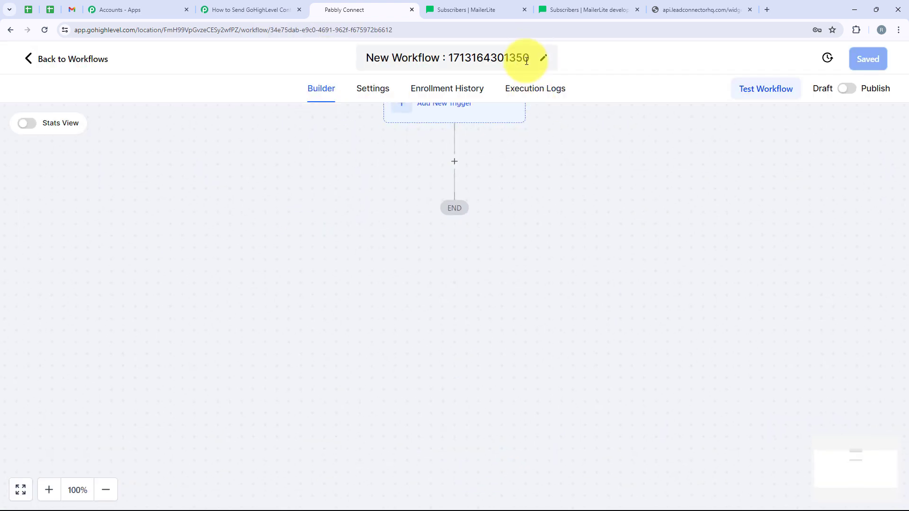
left_click(526, 61)
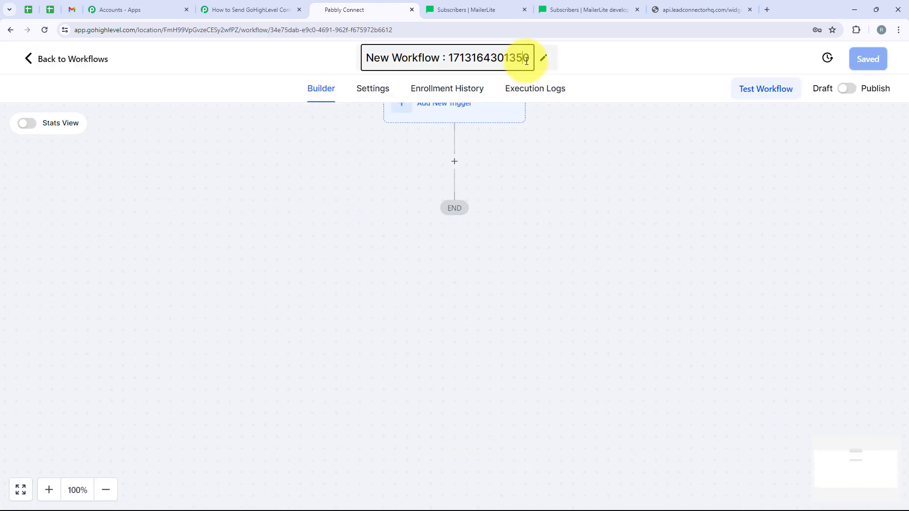
left_click_drag(526, 61, 367, 56)
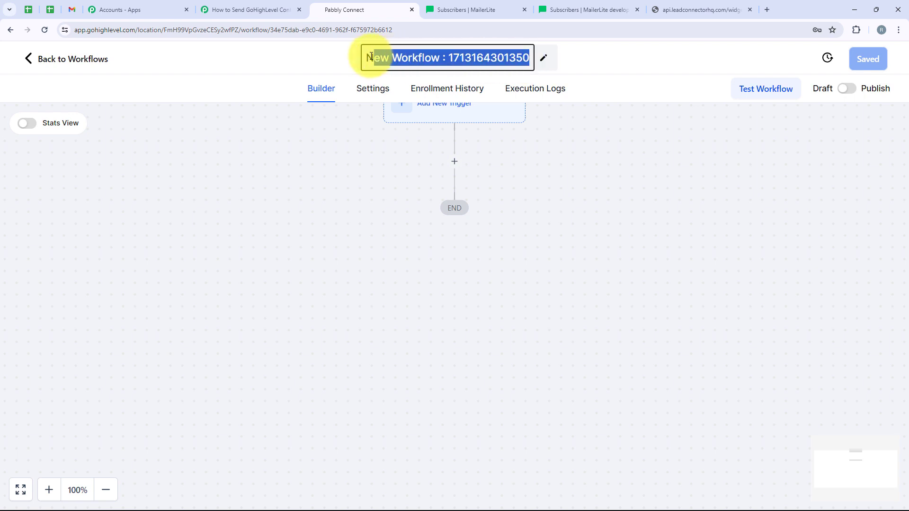
type("Test")
left_click(482, 194)
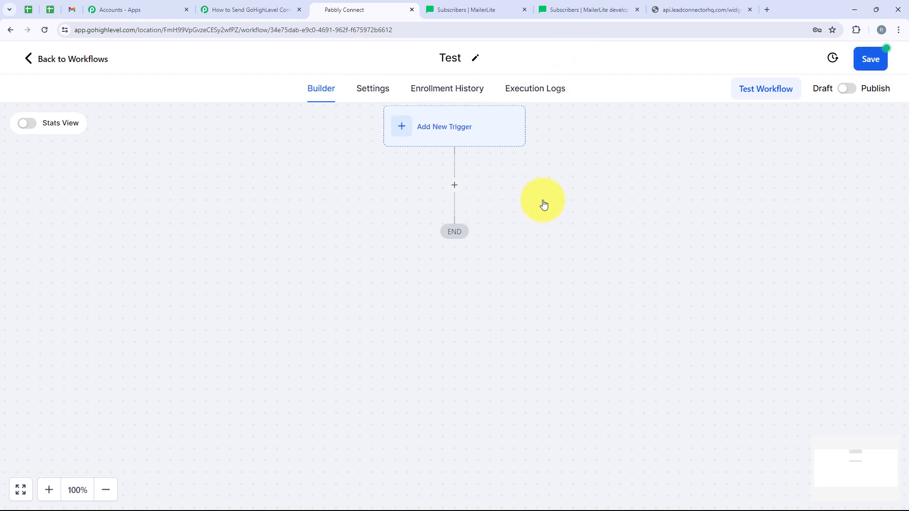
- Add and save a Form Submitted trigger, keeping its name Form Submitted
scroll(457, 288, "up", 3)
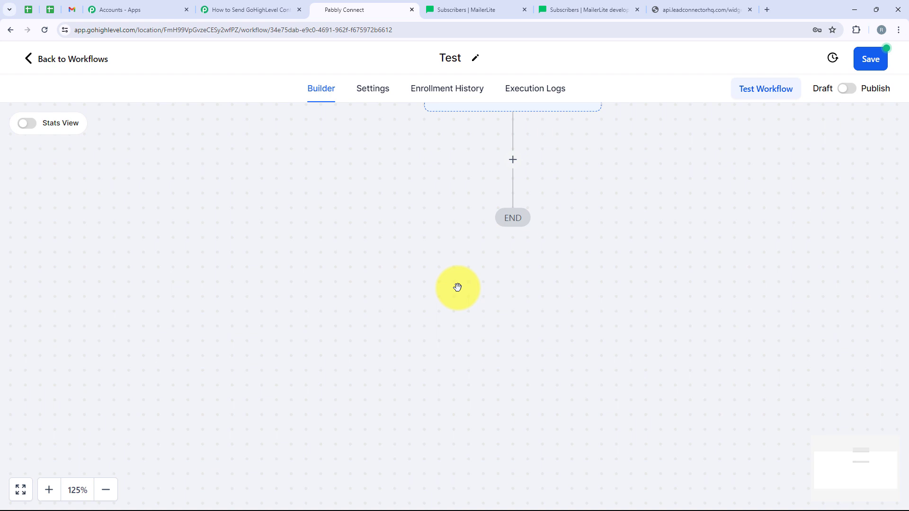
scroll(459, 288, "up", 1)
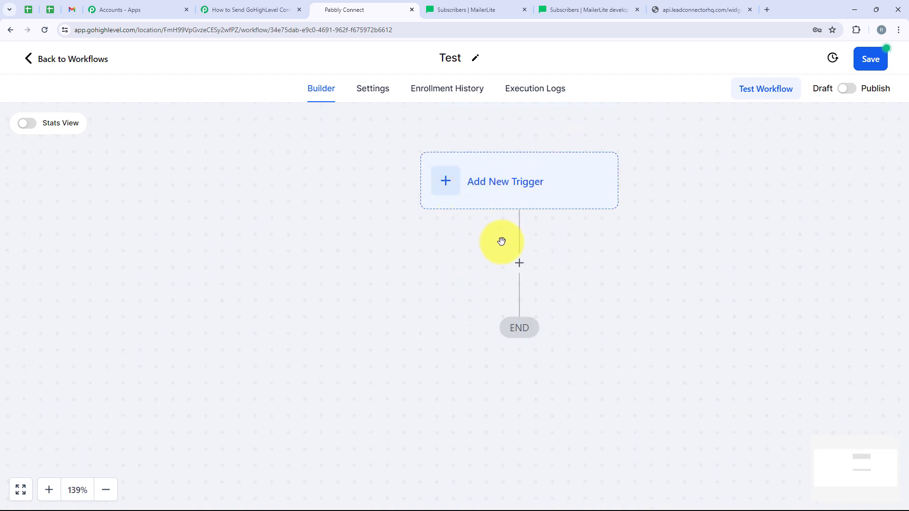
left_click(480, 185)
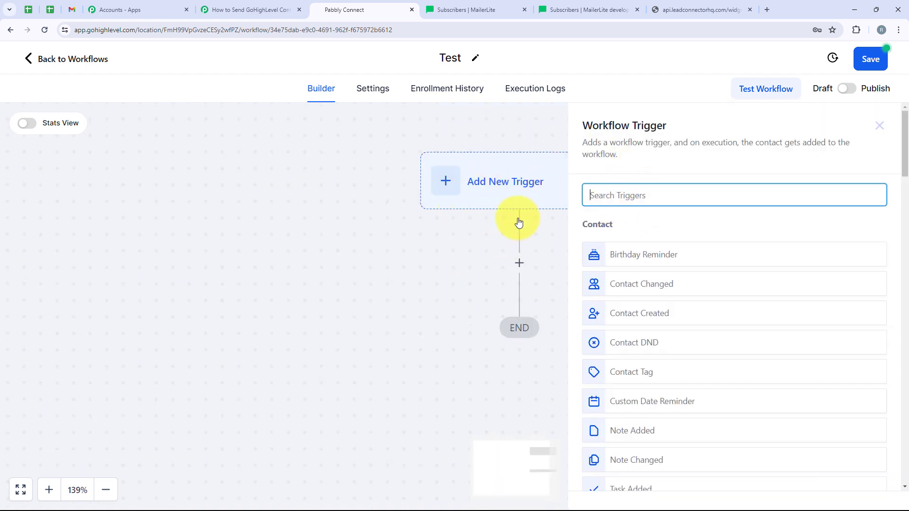
left_click(274, 10)
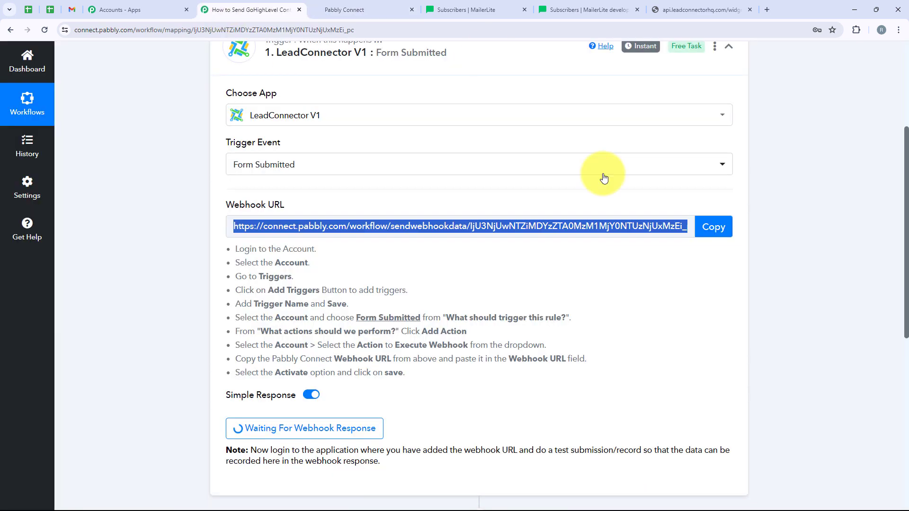
left_click(344, 7)
left_click(601, 199)
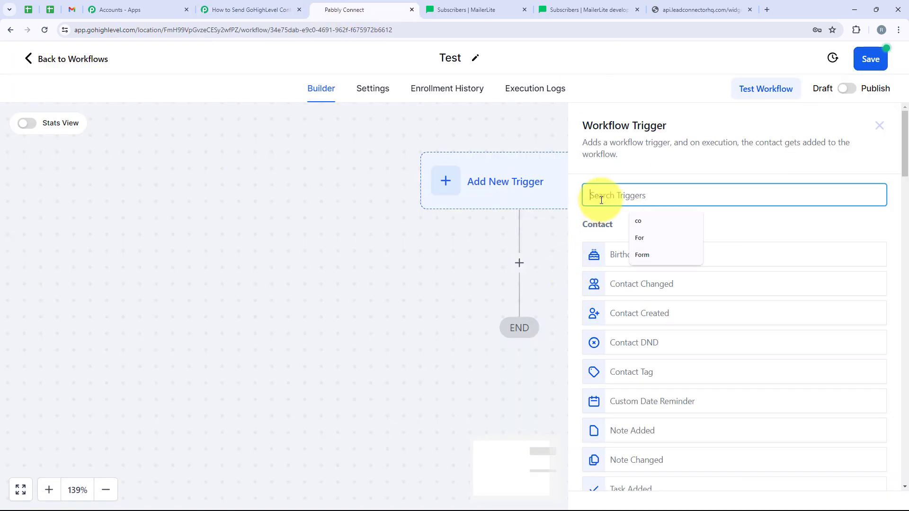
type("Form")
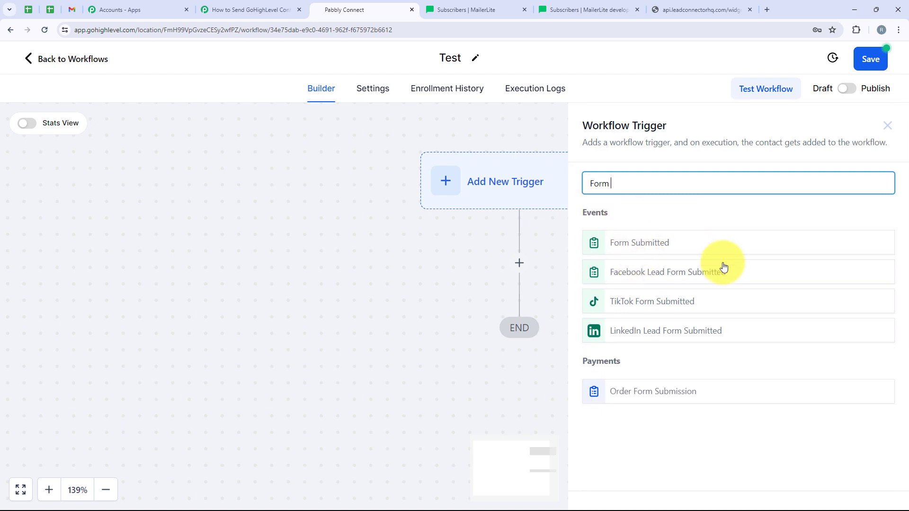
left_click(667, 256)
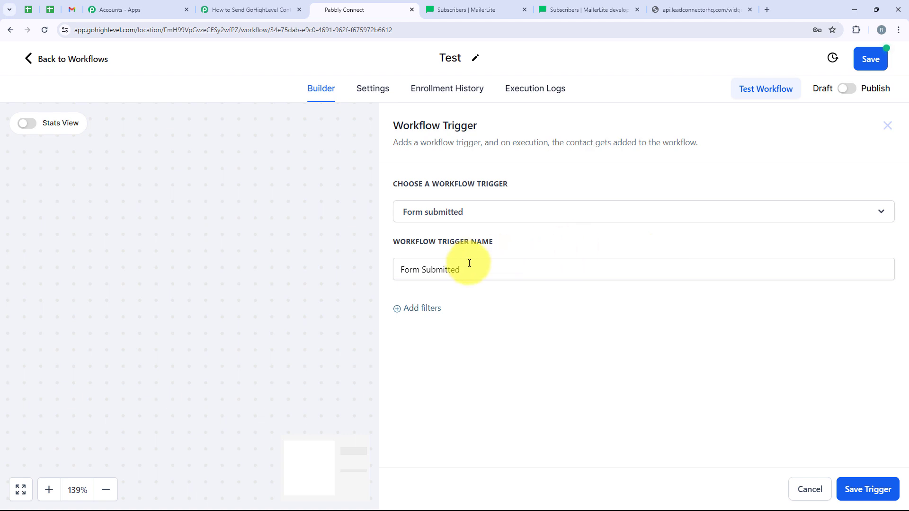
left_click_drag(471, 269, 406, 271)
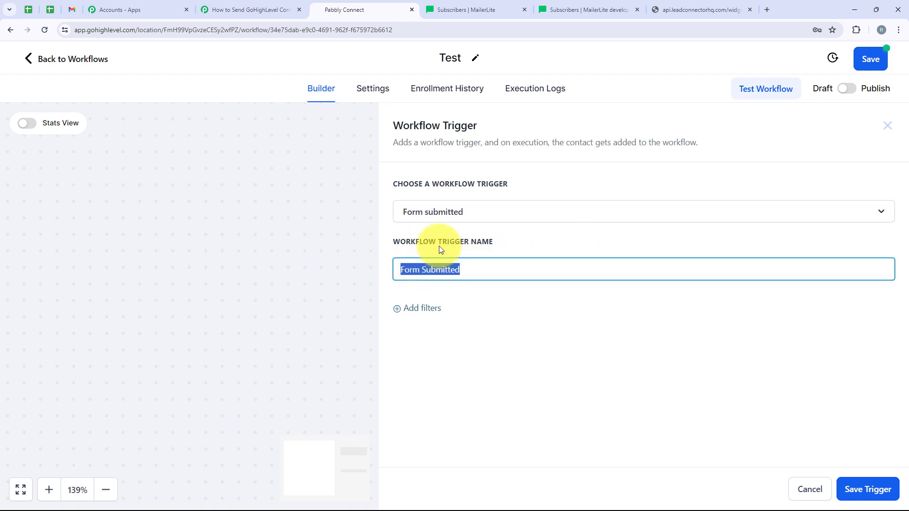
left_click(487, 285)
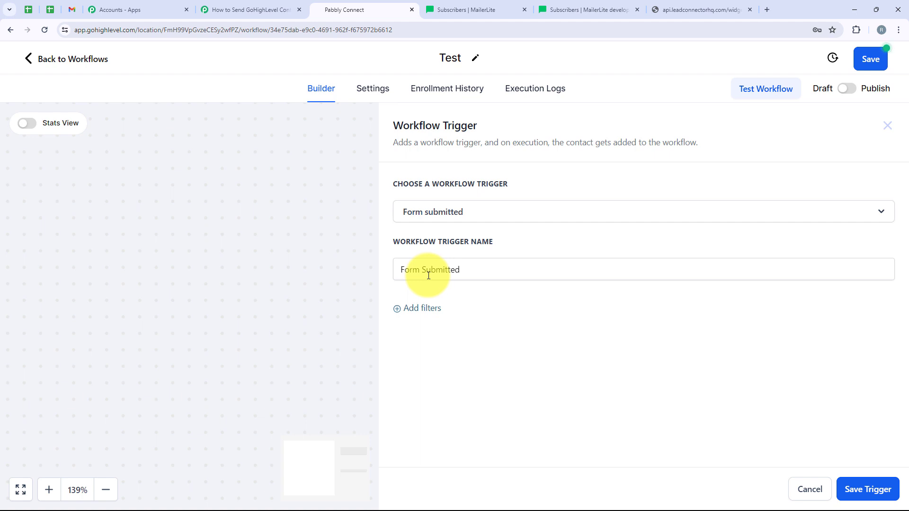
left_click(843, 498)
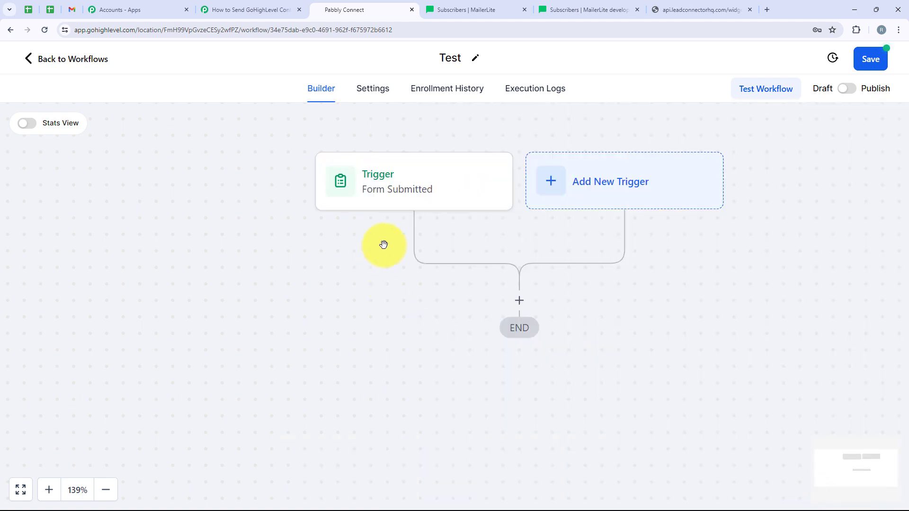
- Add a POST Webhook action with the pasted Pabbly webhook URL, then publish and save Test
left_click(519, 302)
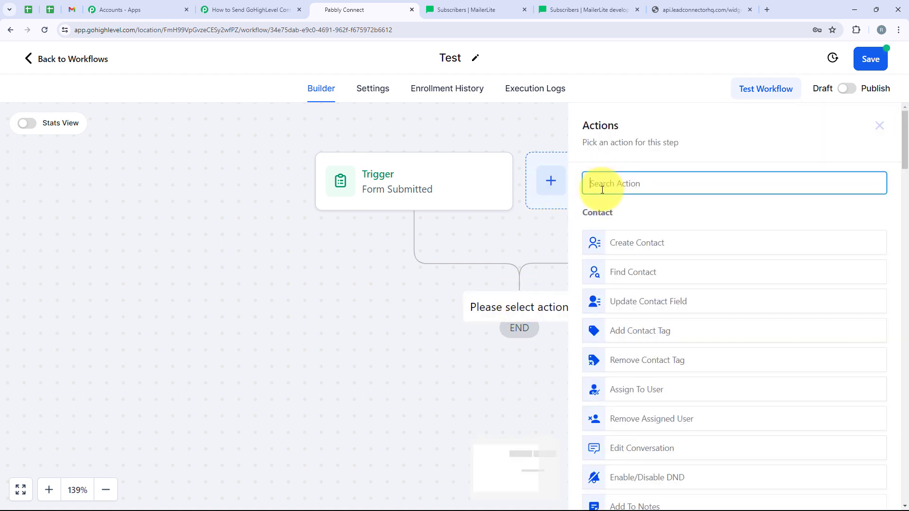
type("We")
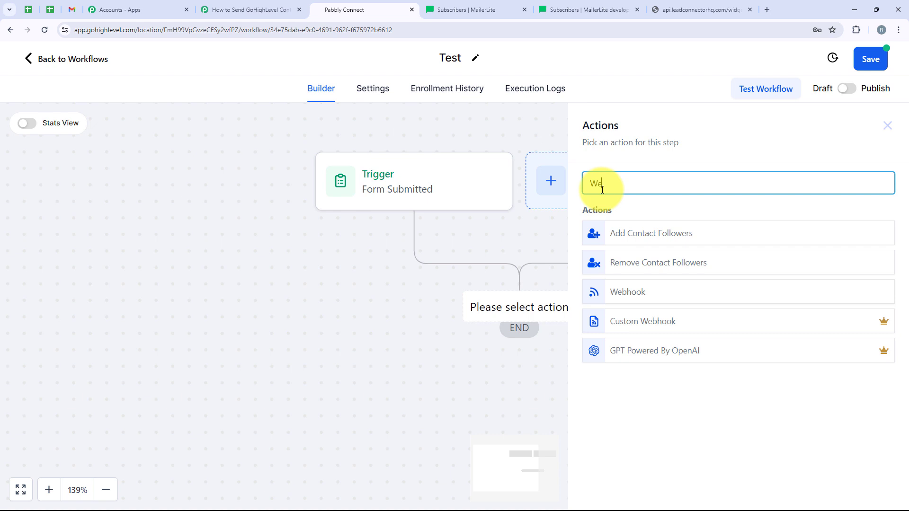
type("bHook")
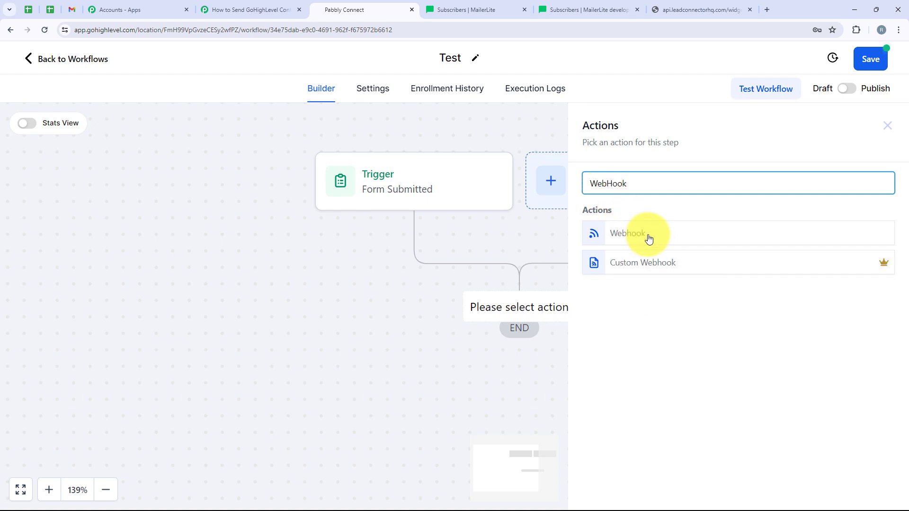
left_click(649, 236)
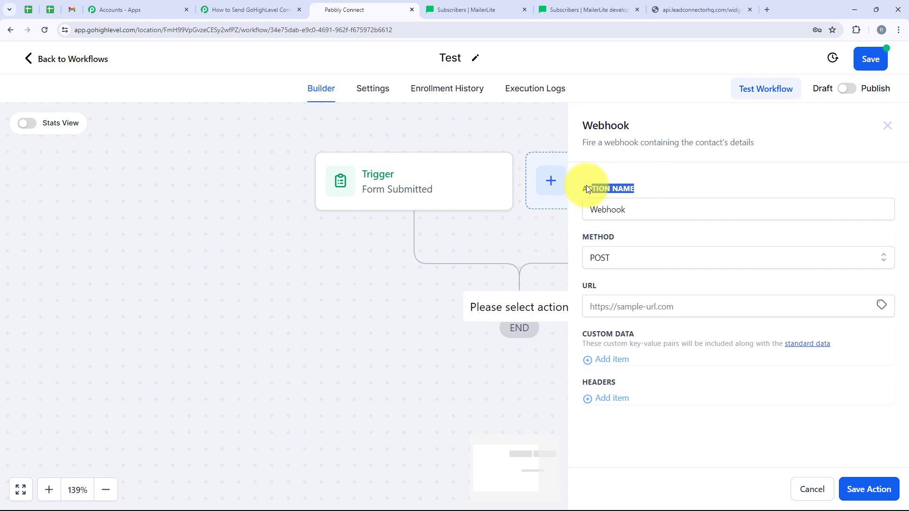
left_click(652, 208)
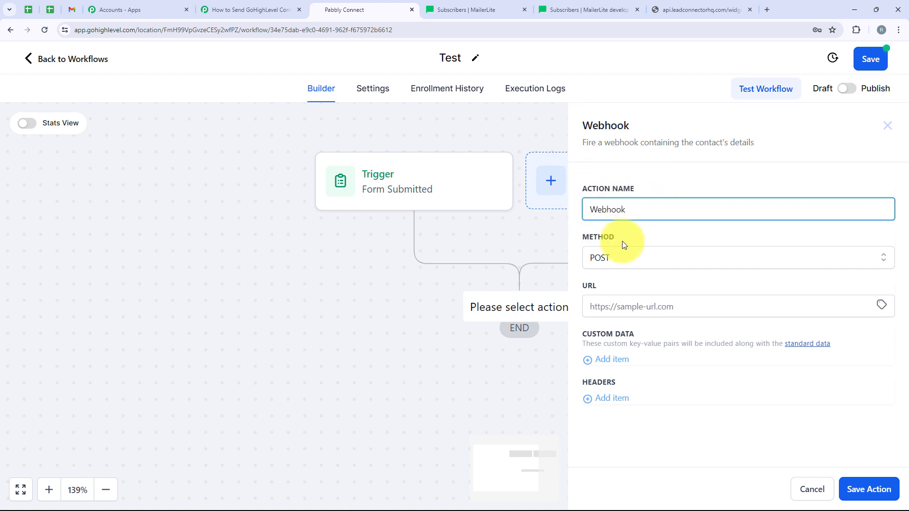
double_click(600, 249)
left_click(619, 292)
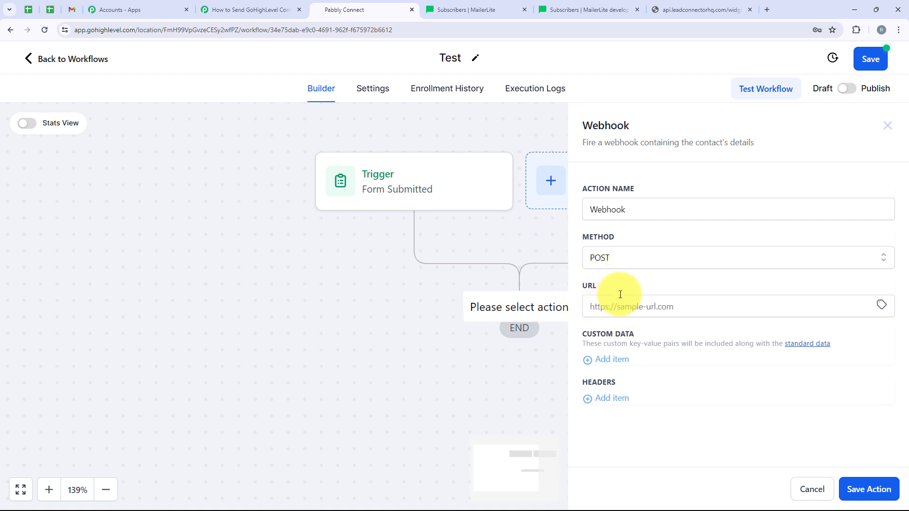
left_click(609, 305)
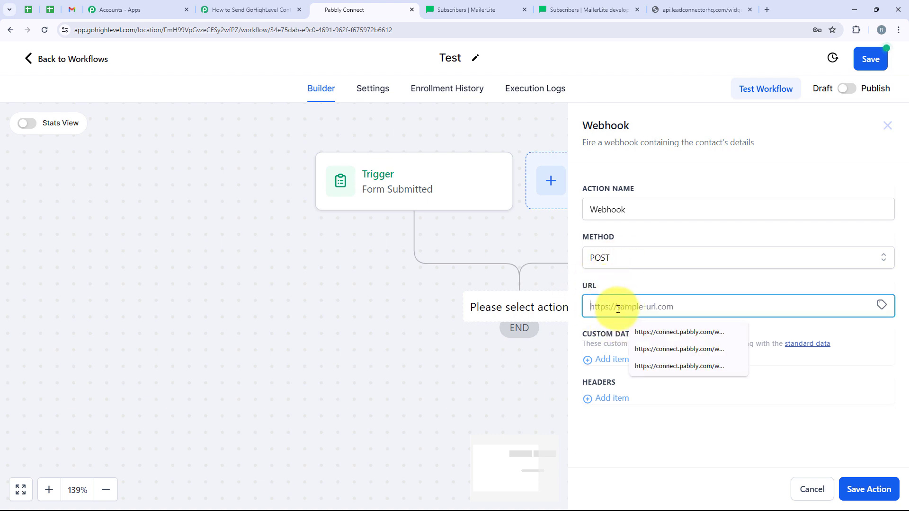
key("ctrl+v")
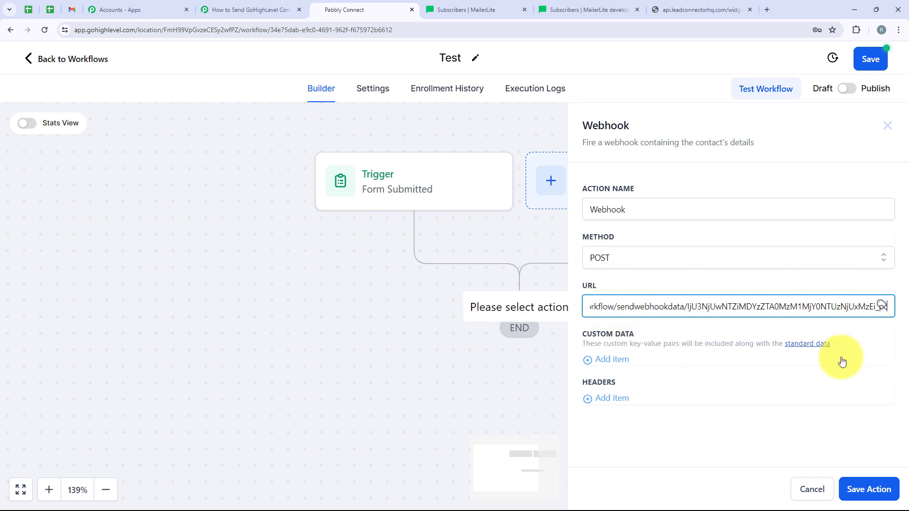
left_click(872, 491)
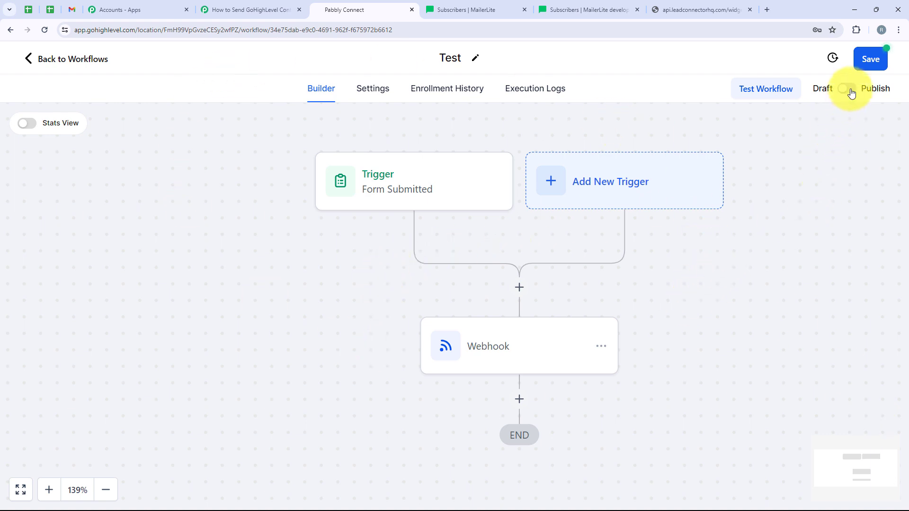
left_click(874, 57)
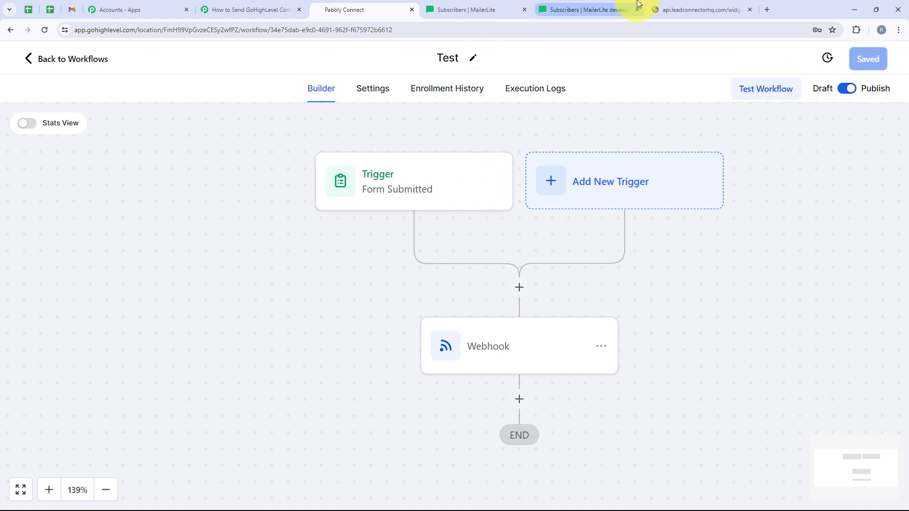
- On the form page, fill the first name, last name and e-mail from autofill suggestions
left_click(696, 9)
left_click(356, 108)
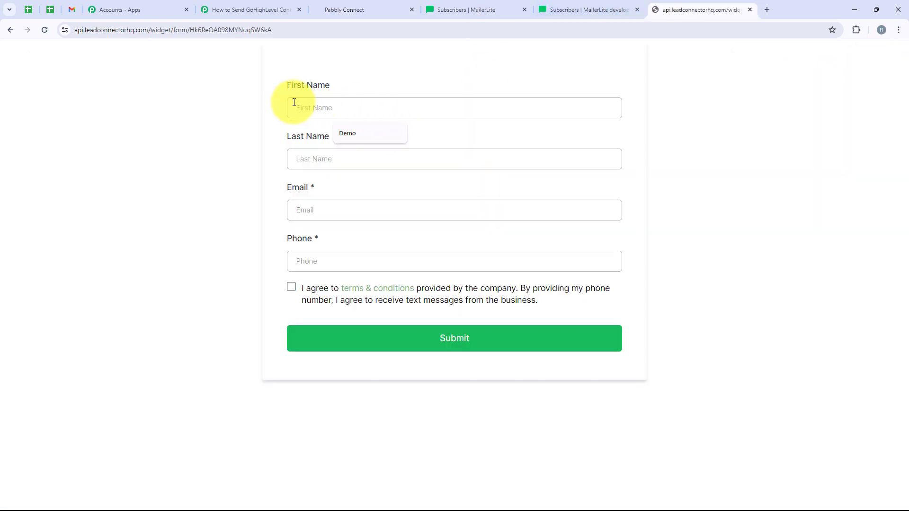
left_click_drag(278, 88, 355, 86)
left_click(351, 108)
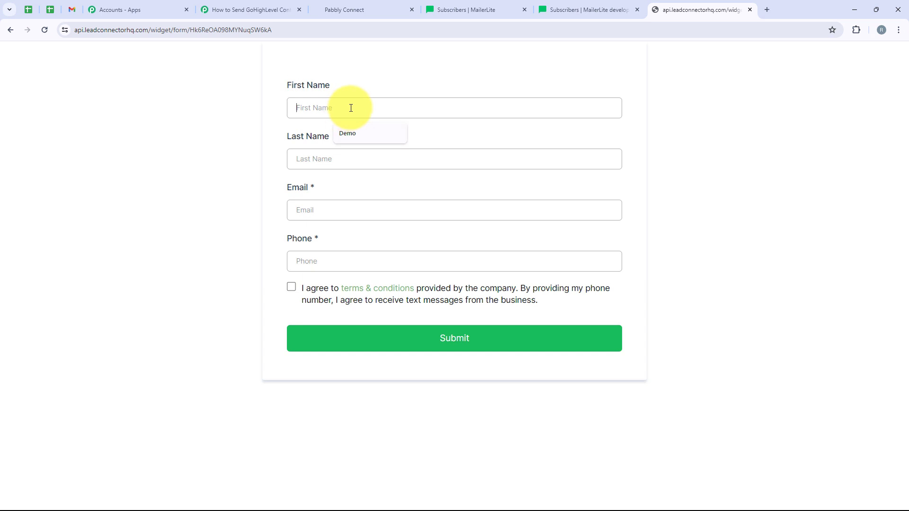
left_click(350, 136)
left_click(331, 156)
left_click(357, 182)
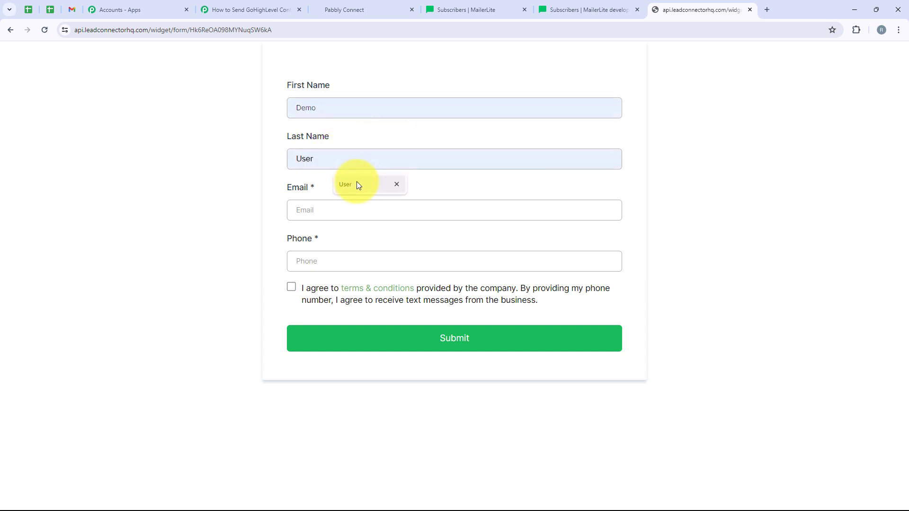
left_click(372, 214)
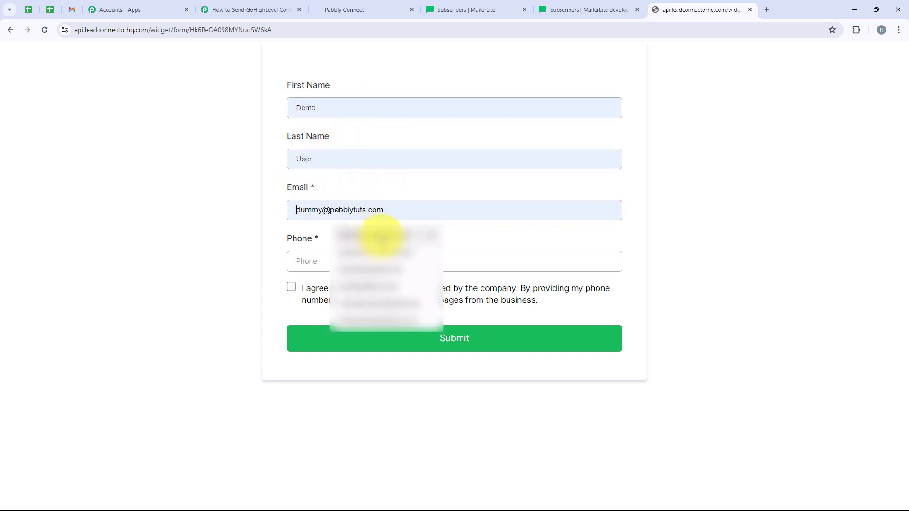
left_click(382, 234)
- Enter the phone number, accept the terms and submit the form
left_click(330, 259)
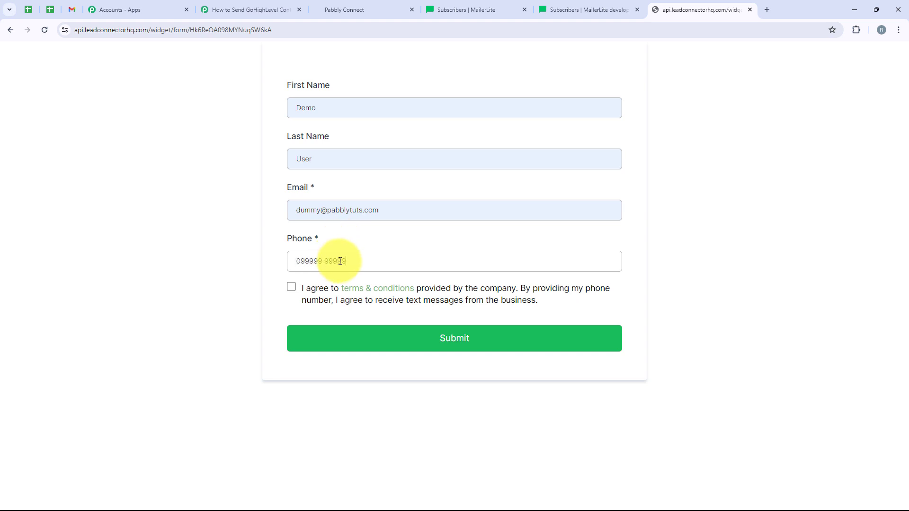
left_click(292, 288)
left_click(428, 337)
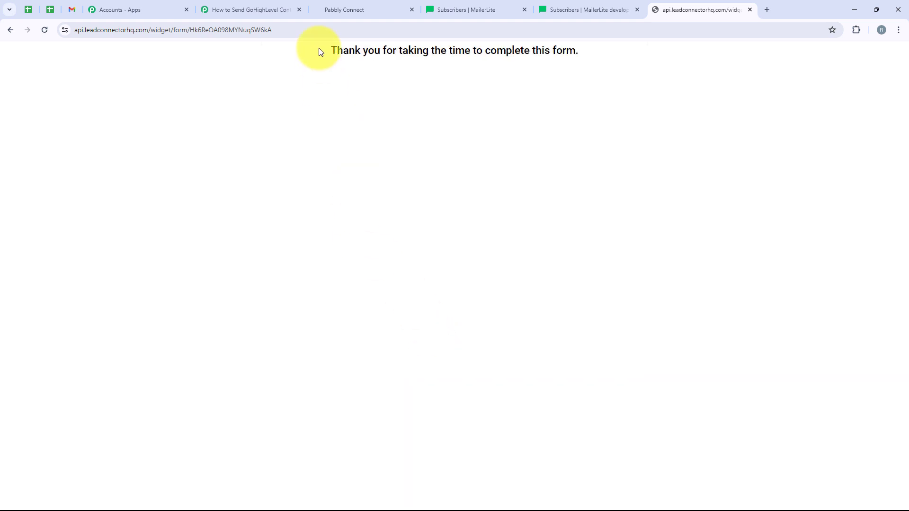
left_click_drag(326, 54, 590, 60)
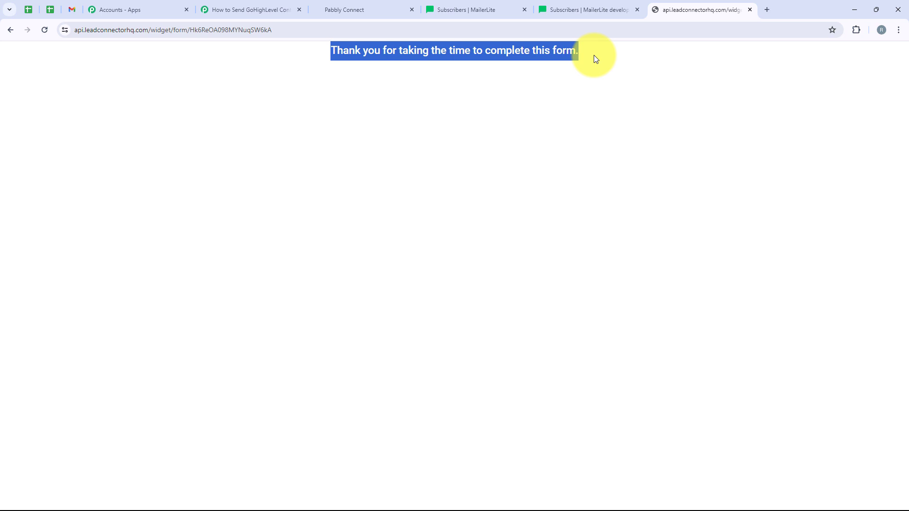
- Review the Pabbly response data, checking the captured first, last and full name fields
left_click(213, 9)
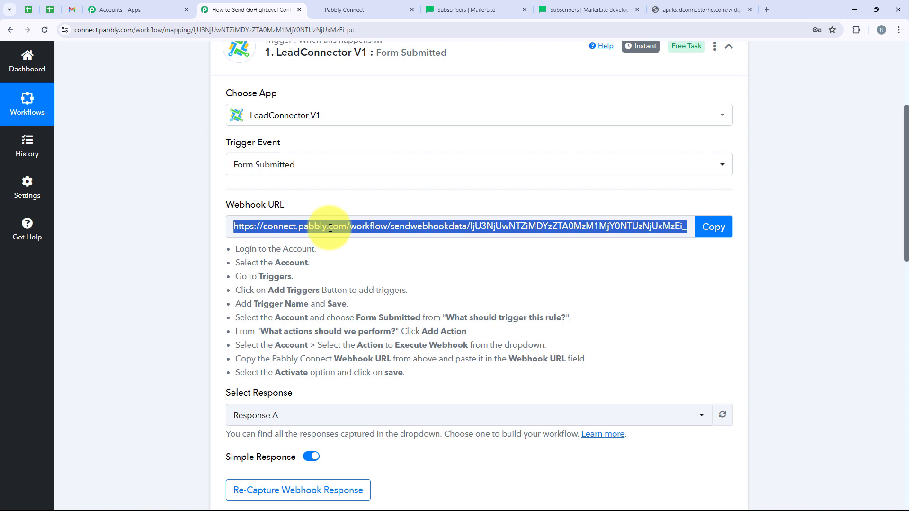
scroll(371, 218, "down", 4)
scroll(400, 236, "up", 1)
scroll(400, 240, "down", 4)
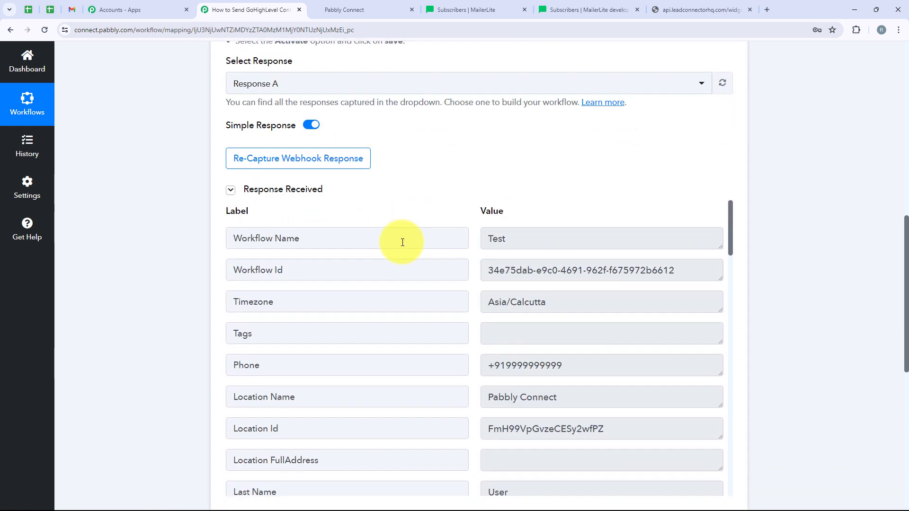
scroll(422, 256, "down", 3)
scroll(421, 253, "down", 3)
double_click(492, 337)
left_click(540, 211)
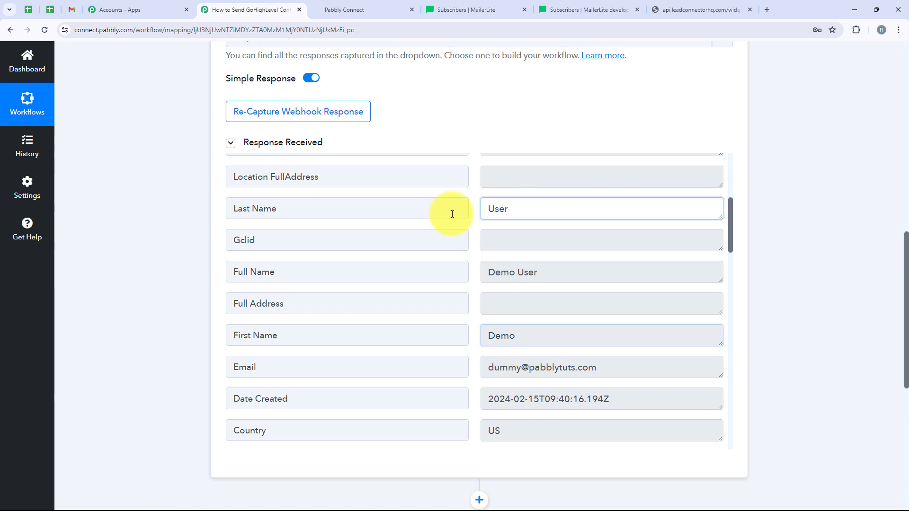
left_click(547, 270)
scroll(483, 284, "down", 1)
left_click(531, 290)
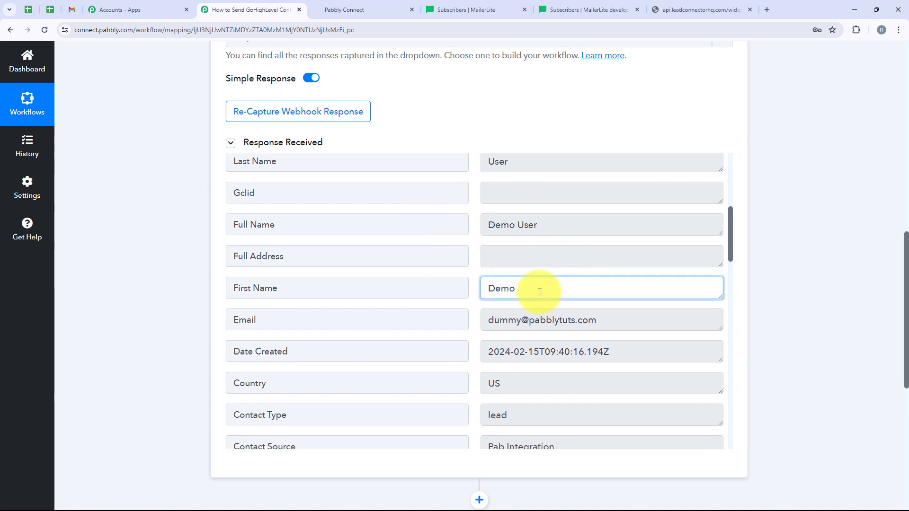
scroll(544, 286, "up", 1)
scroll(543, 286, "up", 5)
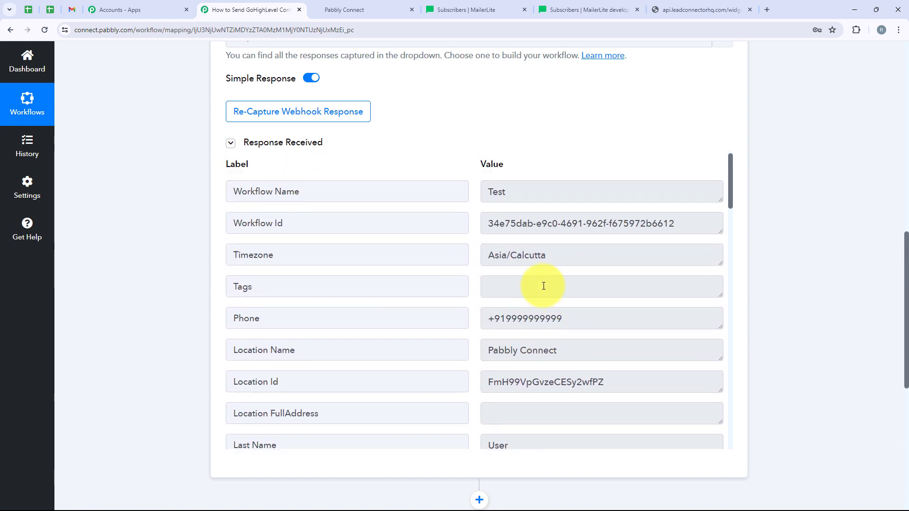
scroll(543, 285, "up", 10)
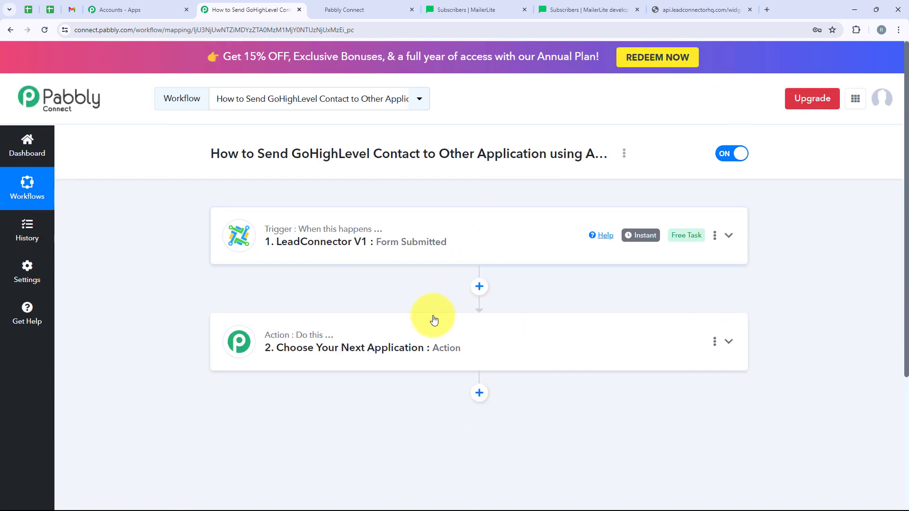
- Add an API by Pabbly action step using Execute API Request and connect it
left_click(402, 319)
left_click(273, 247)
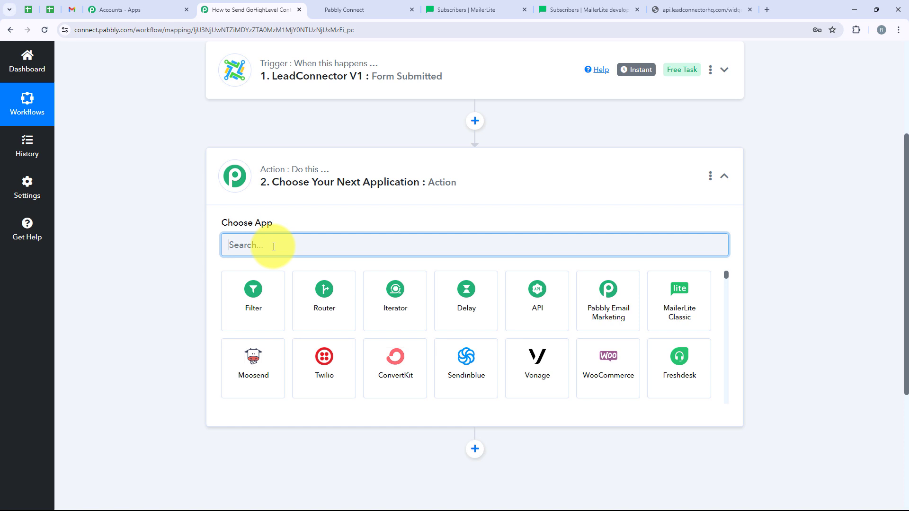
type("API")
left_click(254, 303)
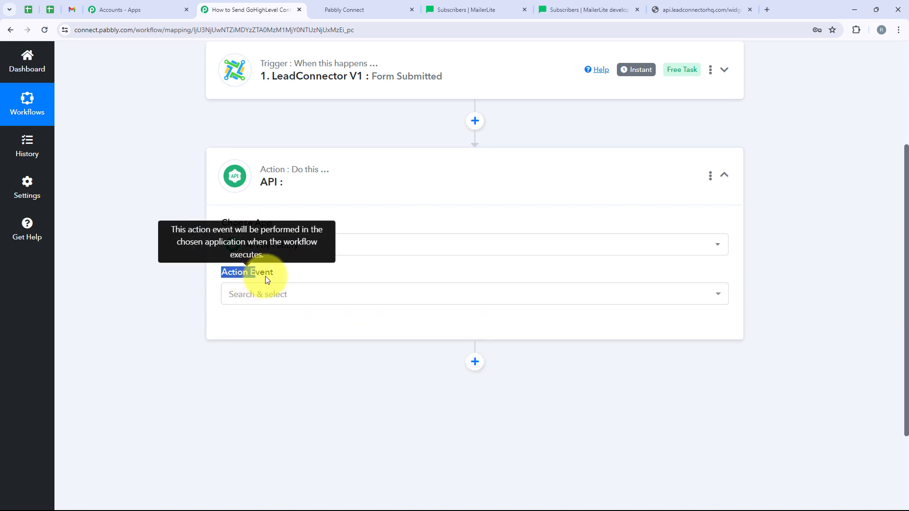
left_click(308, 293)
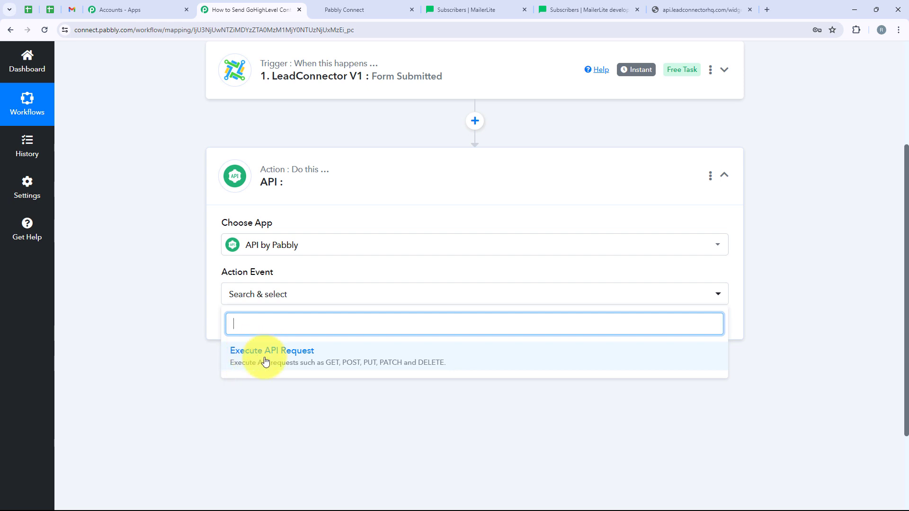
left_click(303, 353)
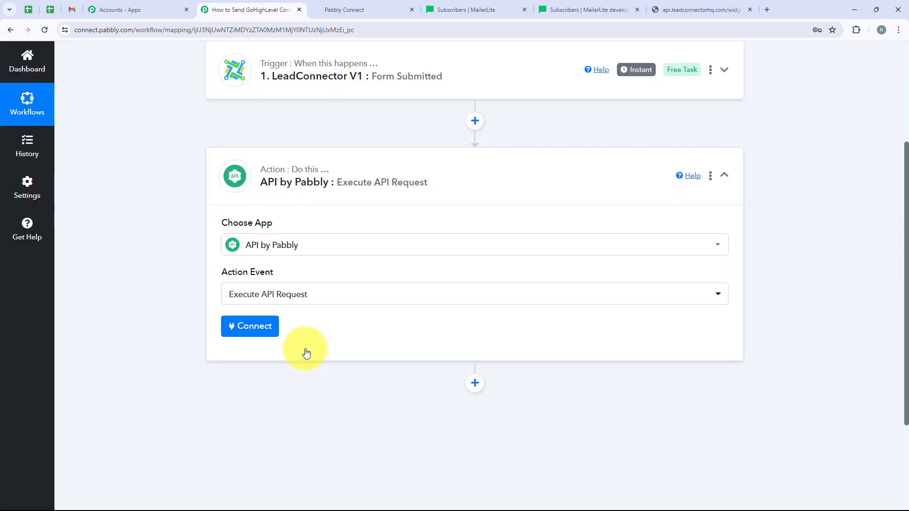
left_click(241, 325)
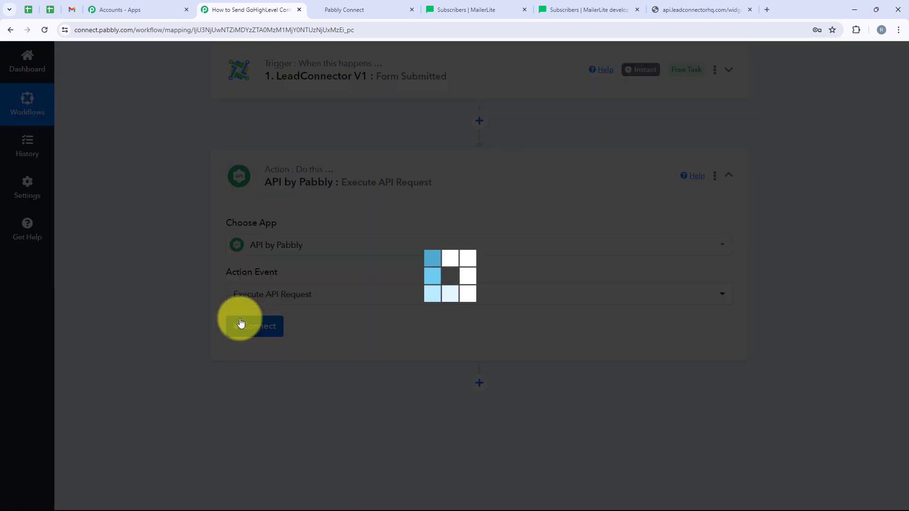
- Set the Action Event Method to POST
scroll(238, 319, "down", 3)
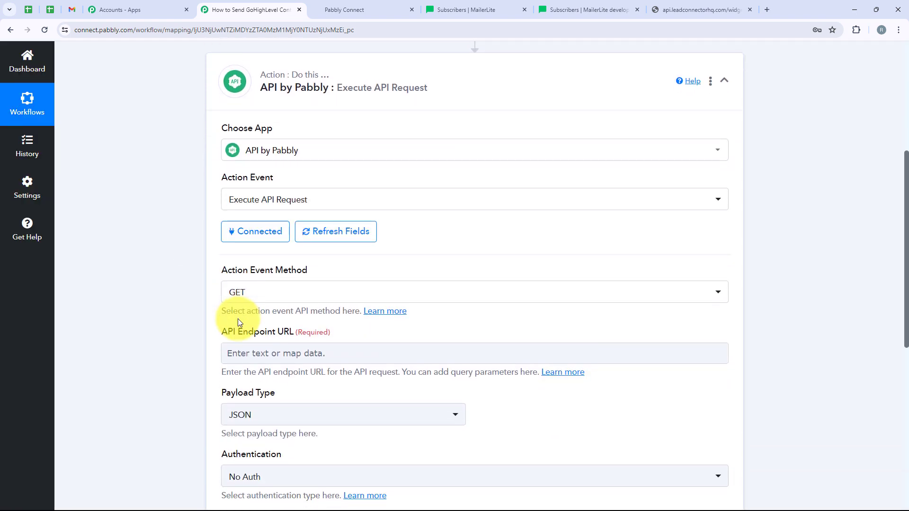
left_click_drag(207, 228, 294, 229)
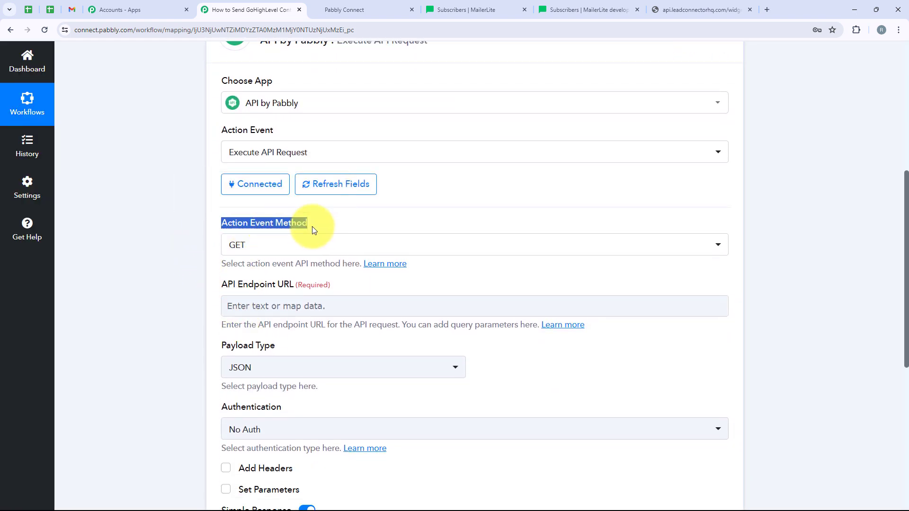
left_click(220, 327)
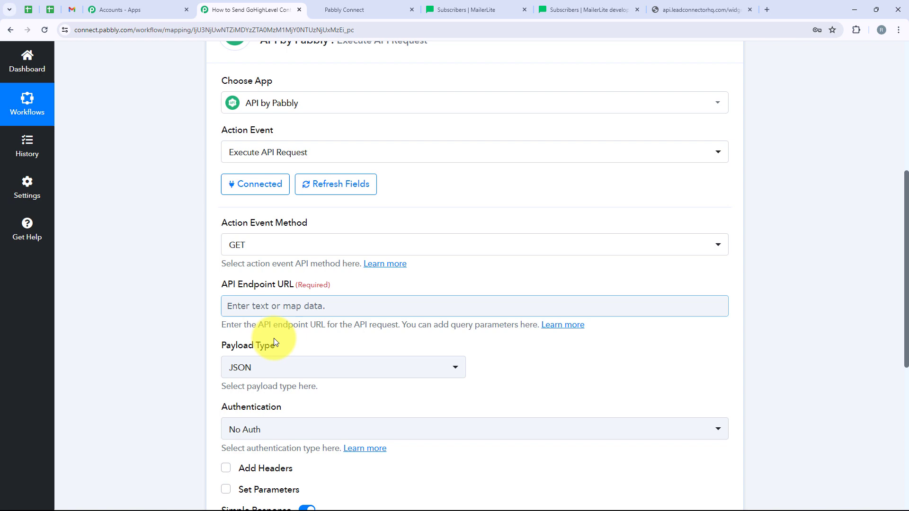
scroll(288, 362, "down", 3)
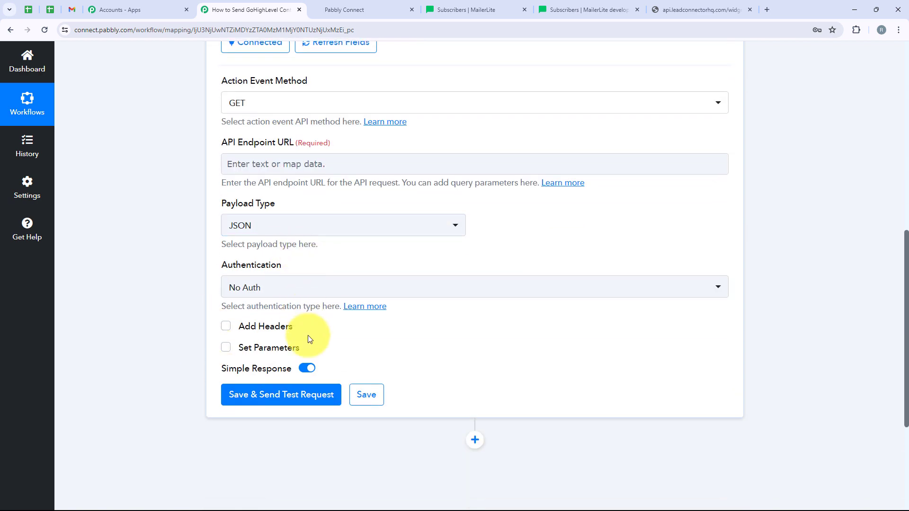
scroll(308, 335, "up", 3)
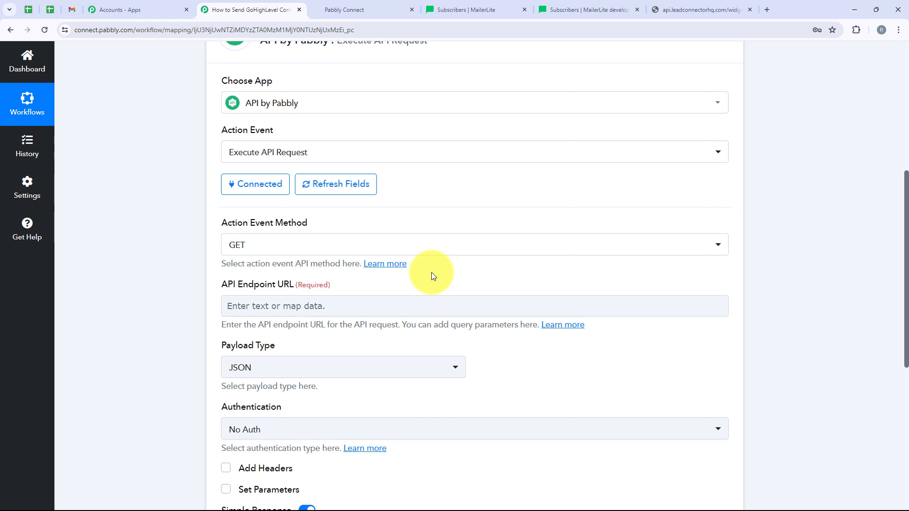
scroll(431, 272, "down", 1)
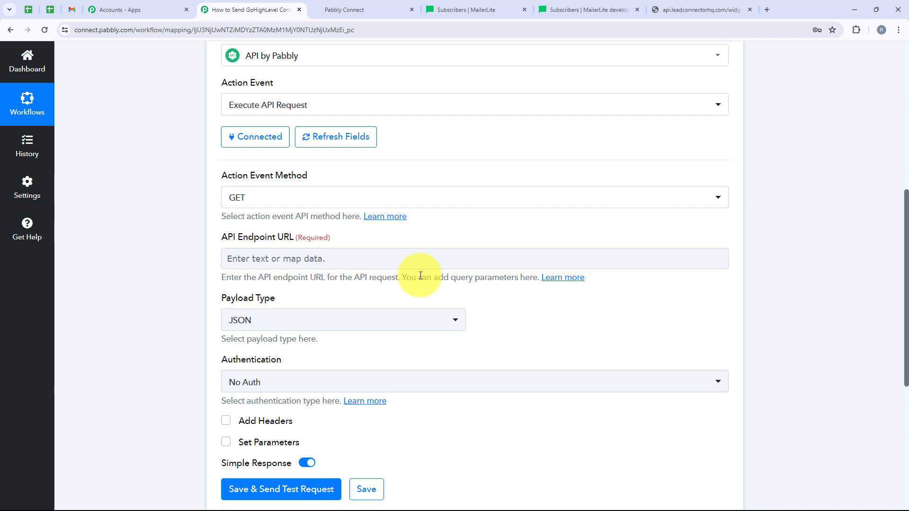
left_click(454, 9)
left_click(251, 10)
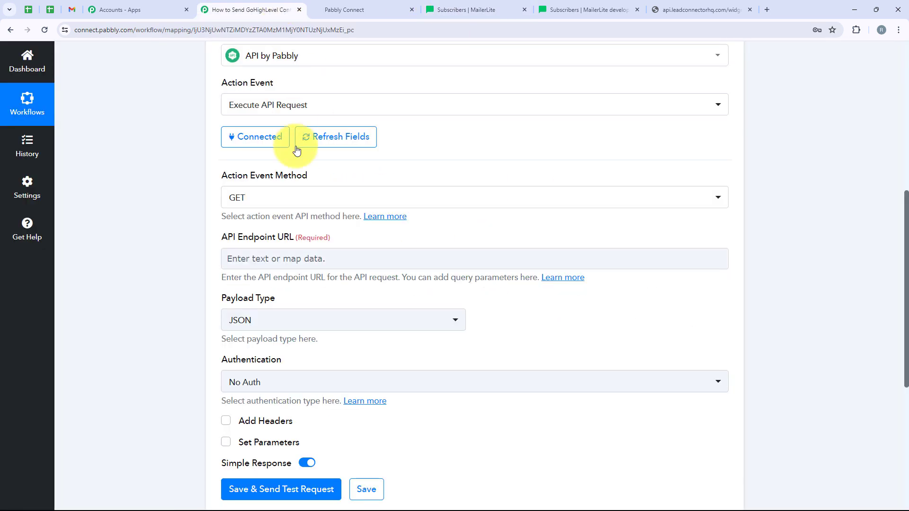
left_click(341, 197)
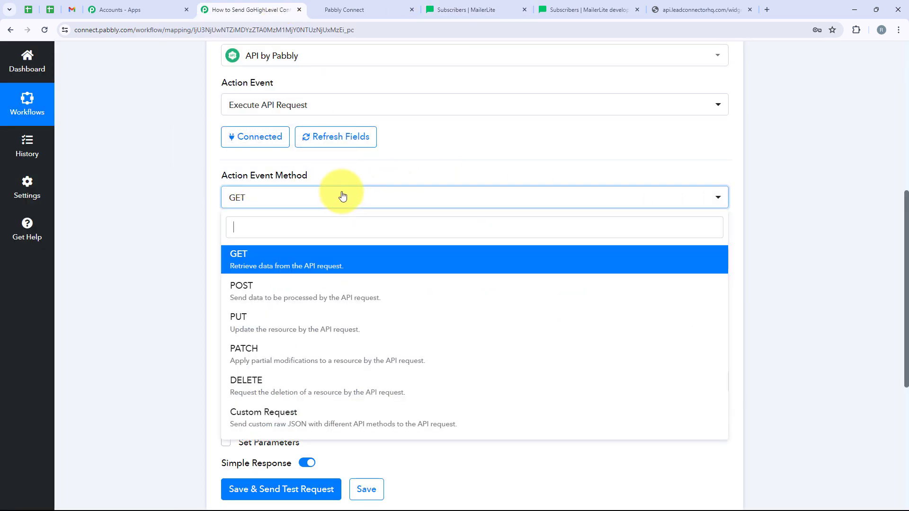
left_click(335, 295)
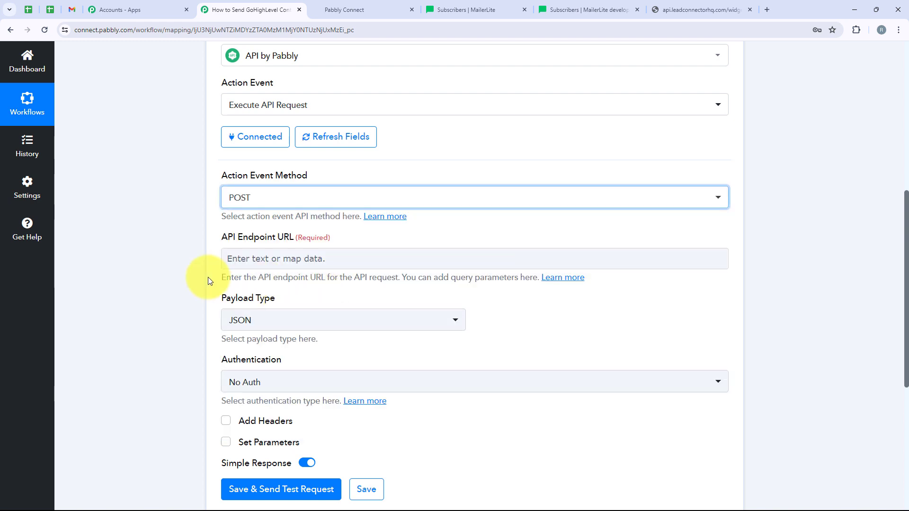
left_click_drag(219, 239, 291, 239)
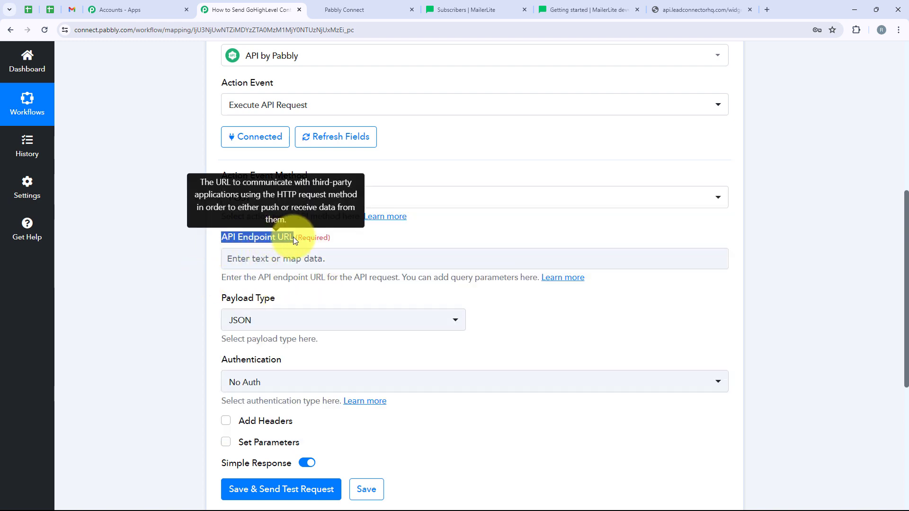
left_click(583, 12)
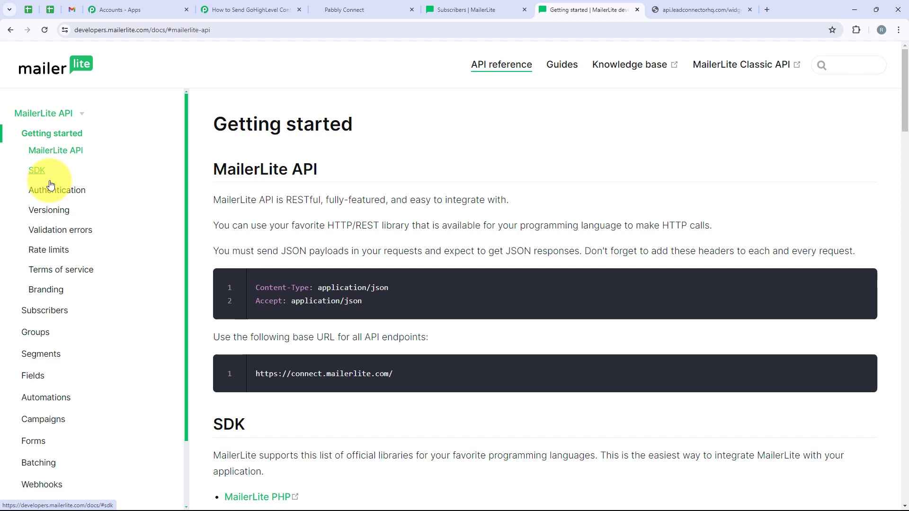
left_click(59, 317)
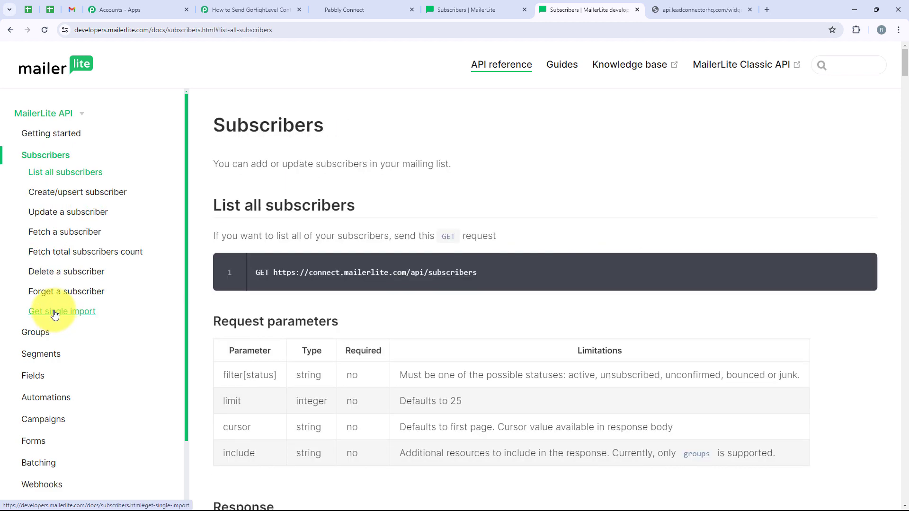
left_click(32, 195)
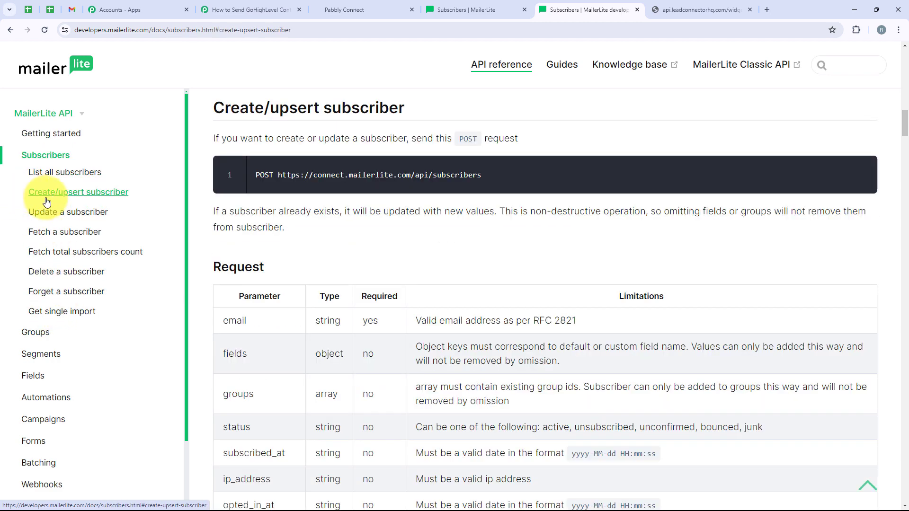
left_click_drag(252, 178, 482, 176)
key("ctrl+c")
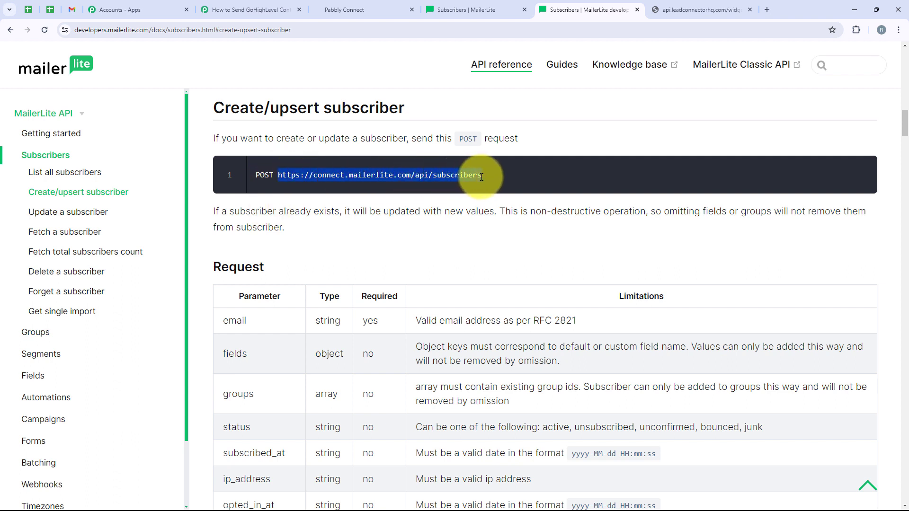
left_click(265, 9)
left_click(271, 259)
left_click(272, 259)
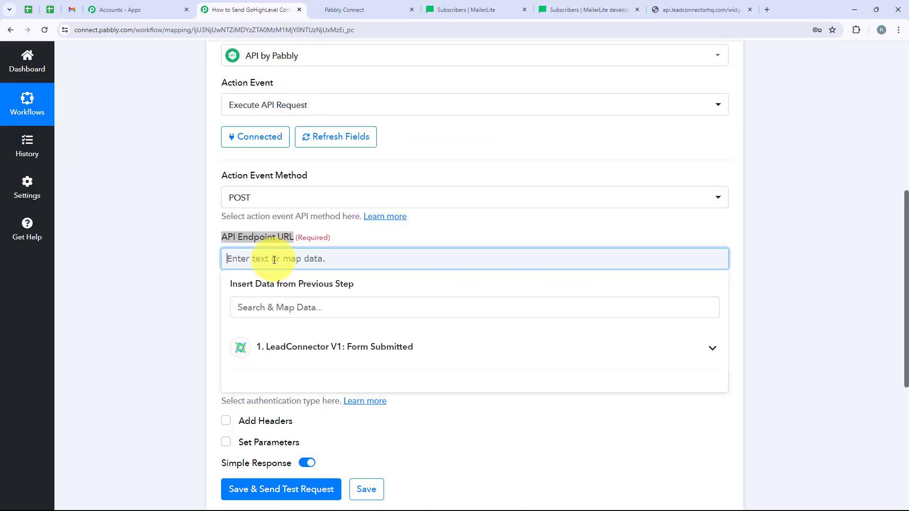
key("ctrl+v")
left_click(194, 290)
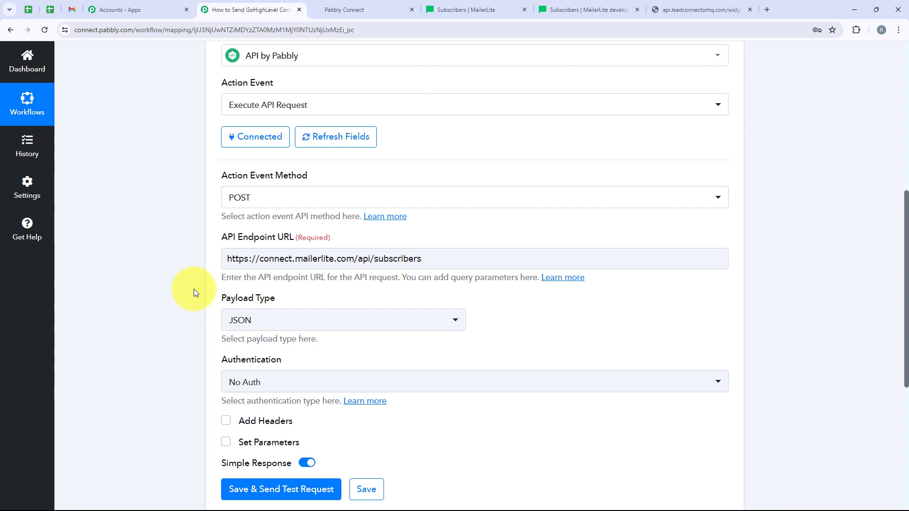
left_click(263, 320)
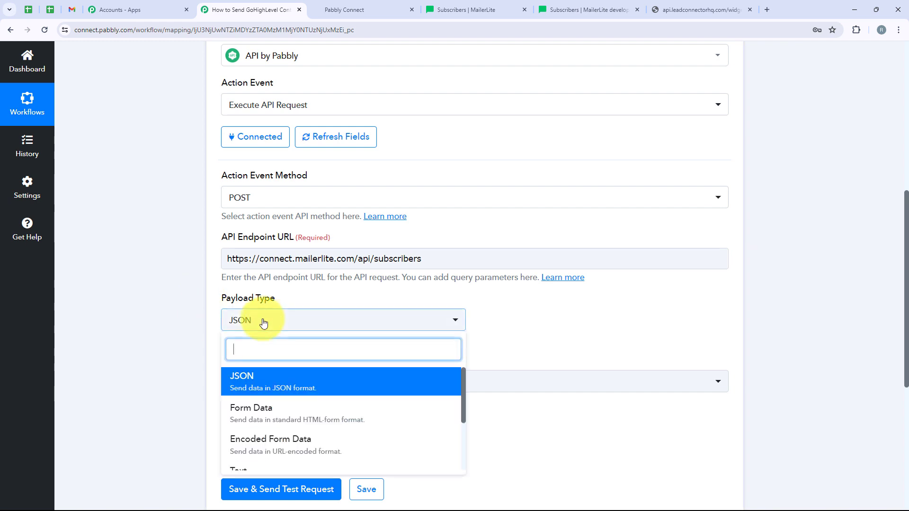
left_click(306, 392)
- Review the Authentication options, leaving it on No Auth for now
scroll(305, 372, "down", 3)
left_click_drag(219, 218, 292, 220)
left_click(296, 236)
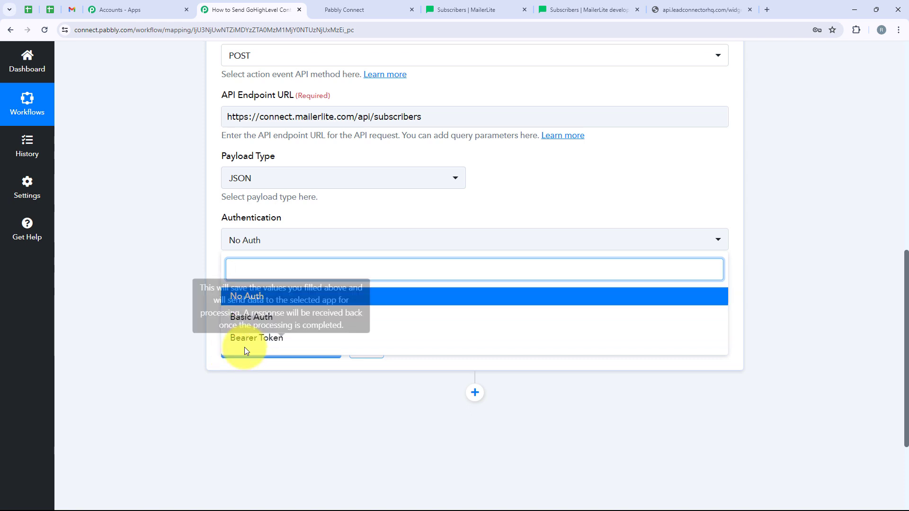
left_click(288, 239)
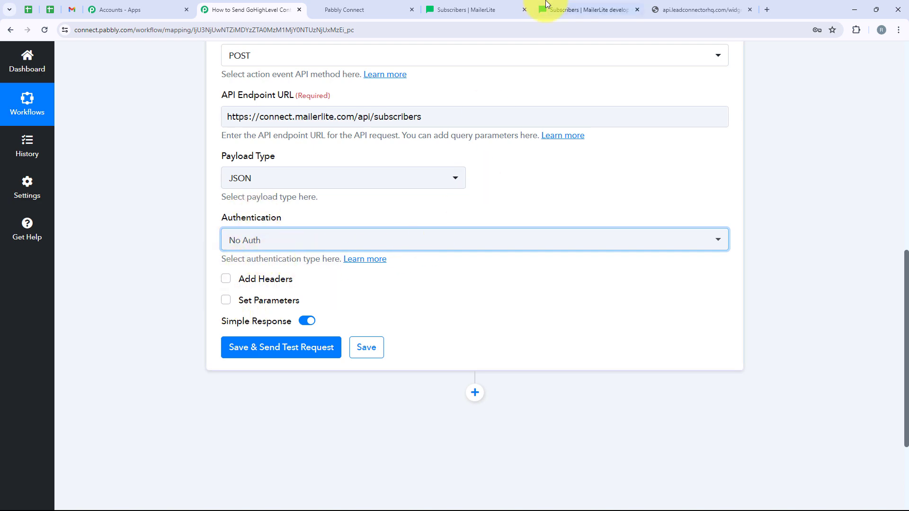
- In the MailerLite API docs' Getting started page, find the Authorization: Bearer header format
left_click(546, 4)
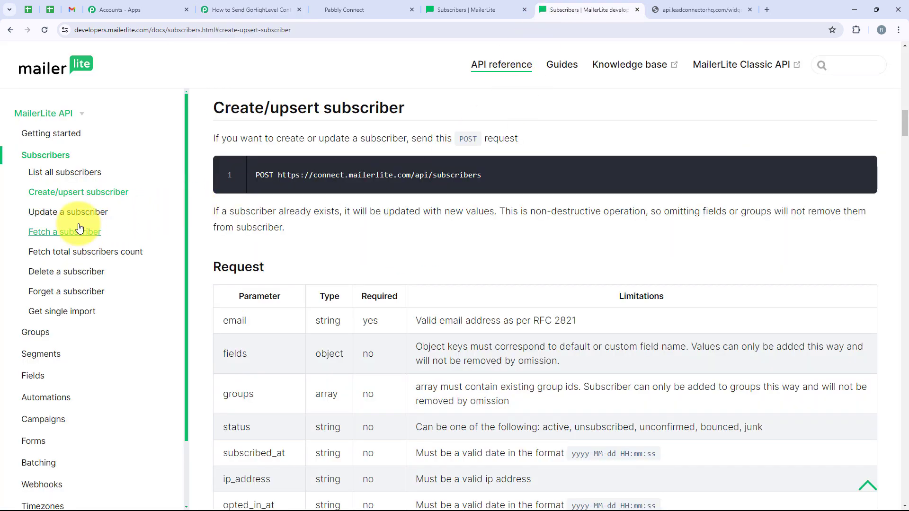
left_click(49, 138)
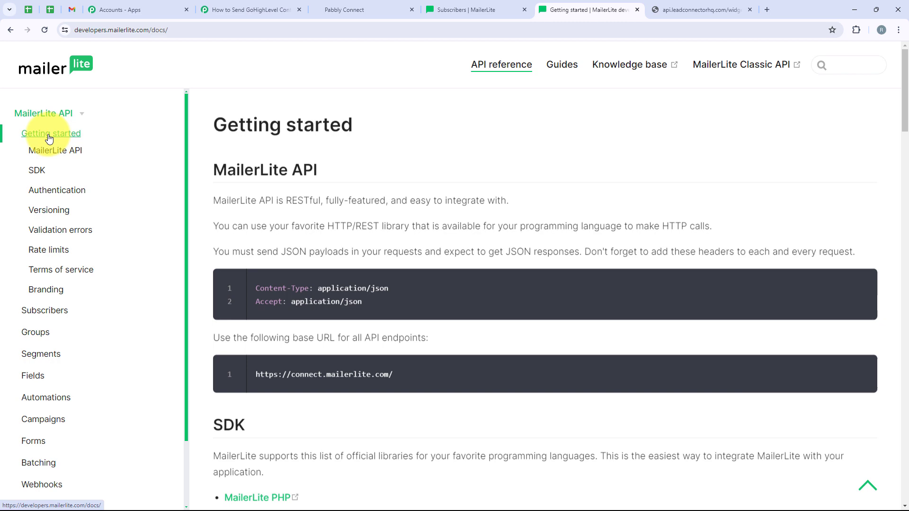
scroll(294, 227, "down", 5)
scroll(294, 229, "down", 10)
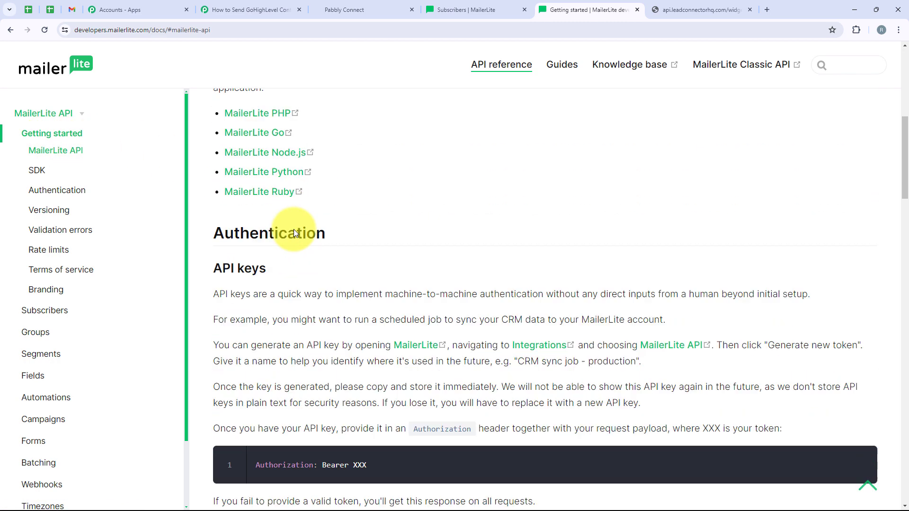
left_click_drag(255, 234, 366, 234)
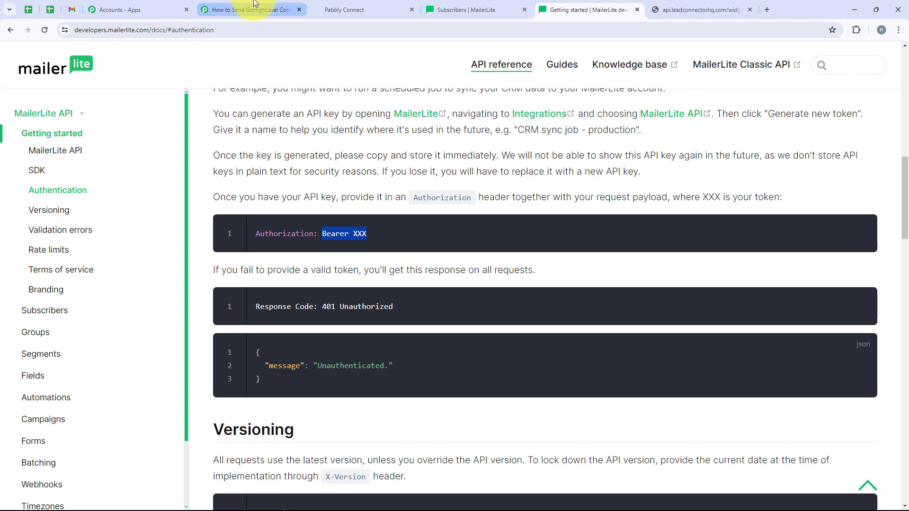
left_click(255, 4)
- Set the request authentication to Bearer Token and focus the empty token field
left_click(254, 239)
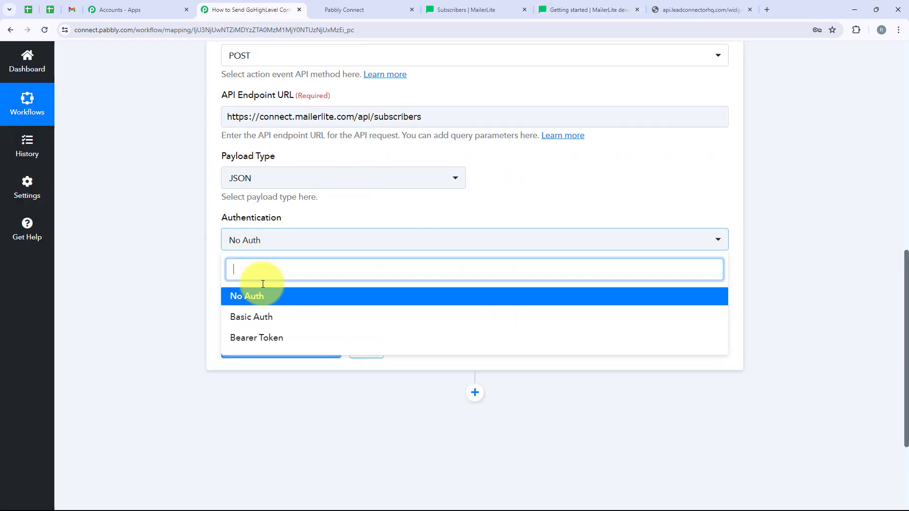
left_click(280, 338)
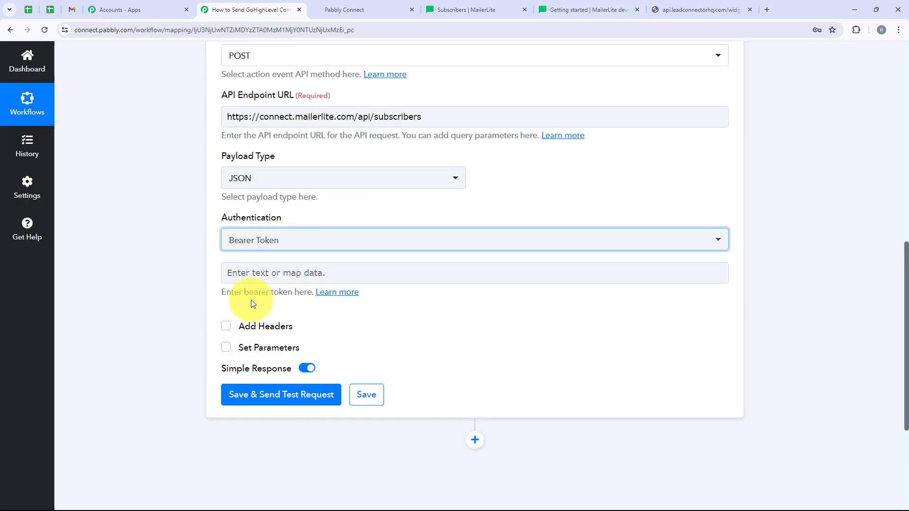
left_click_drag(221, 292, 309, 291)
left_click(313, 282)
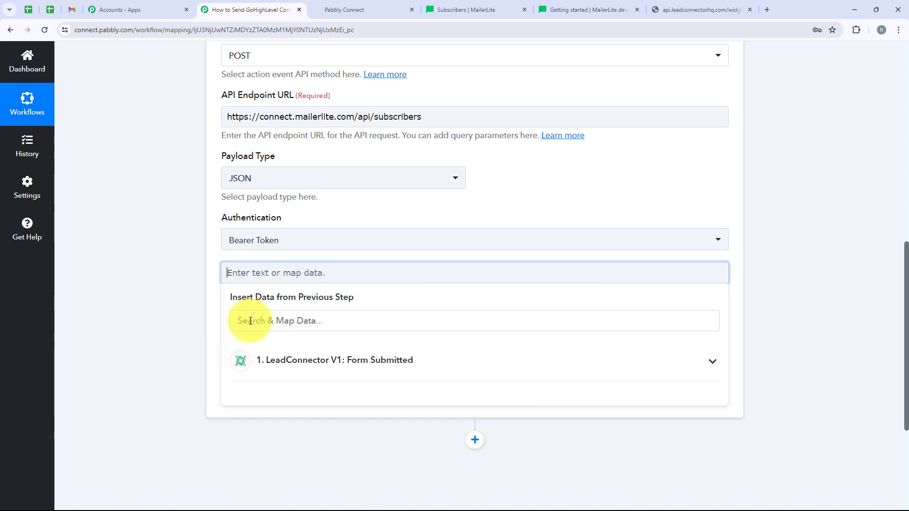
- In the MailerLite dashboard, open the MailerLite API integration from the Integrations page
left_click(468, 10)
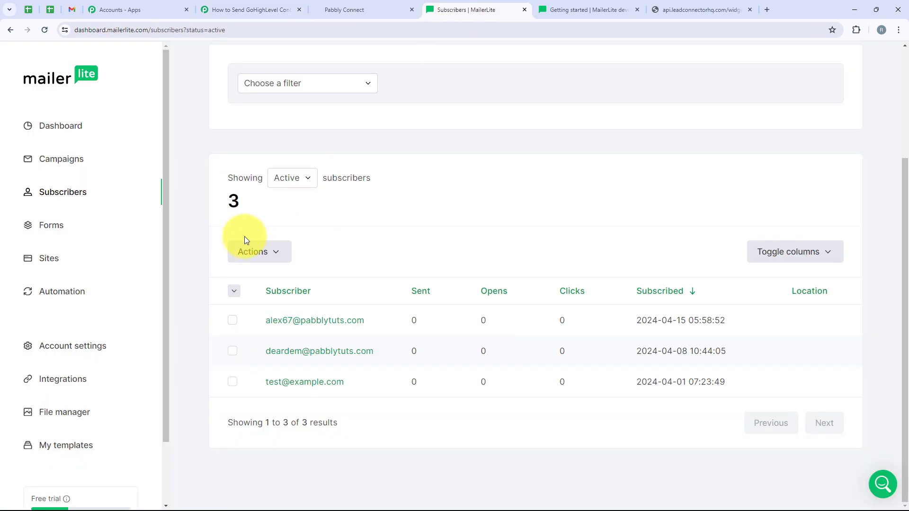
left_click(52, 390)
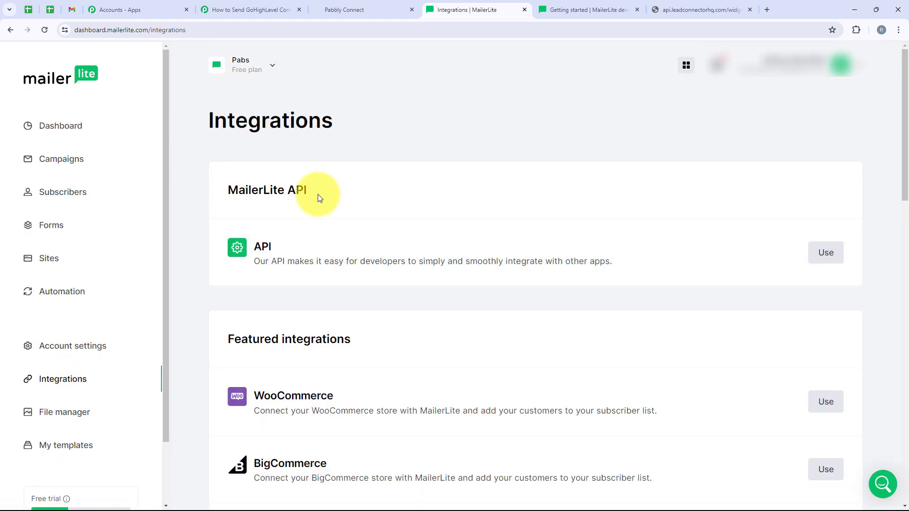
left_click_drag(317, 194, 233, 183)
left_click(835, 250)
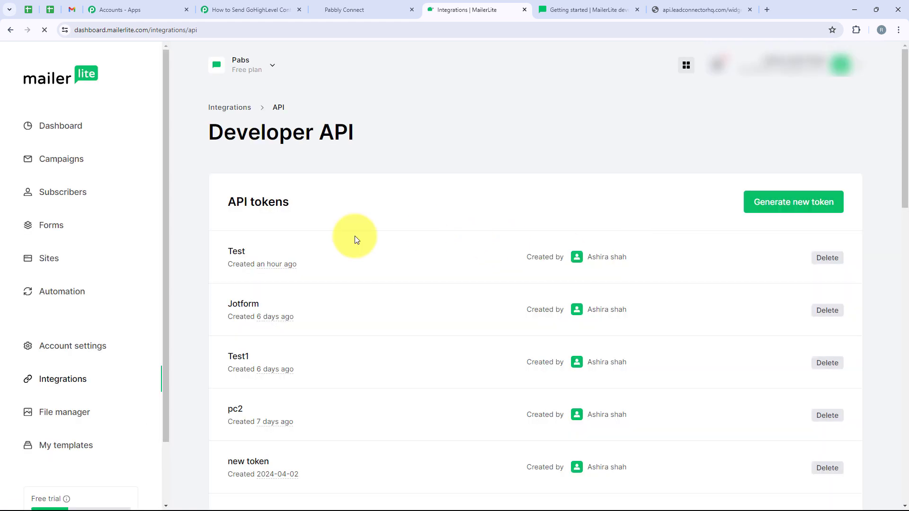
- Generate a new API token named 'Test Token', accepting the terms, then return to Pabbly
left_click(758, 198)
left_click(386, 291)
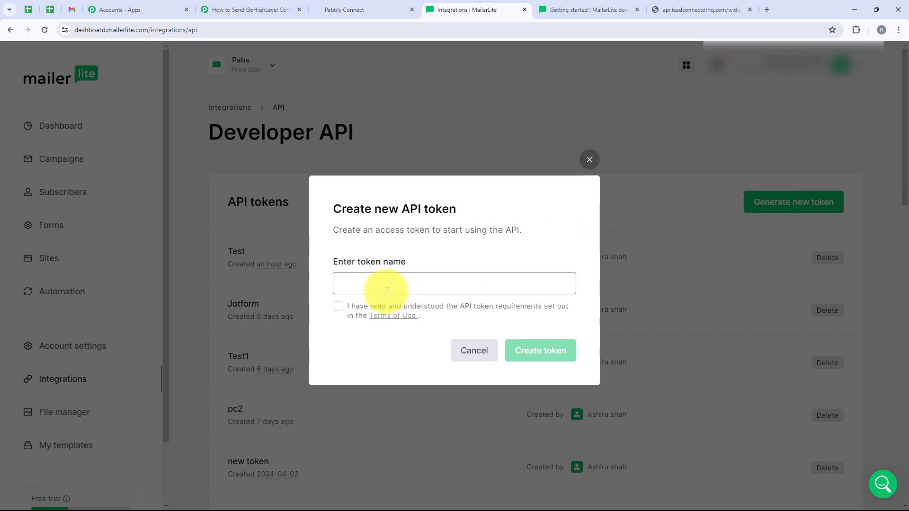
type("Test Token")
left_click(337, 306)
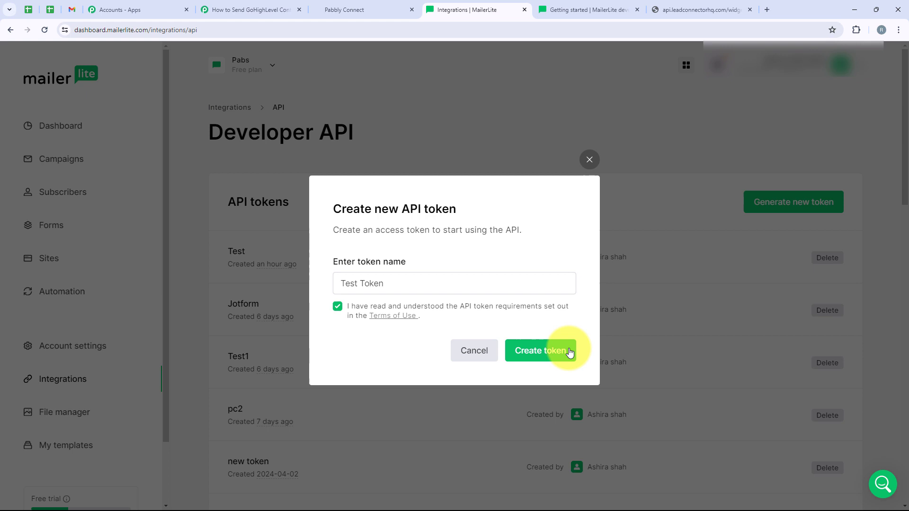
left_click(546, 359)
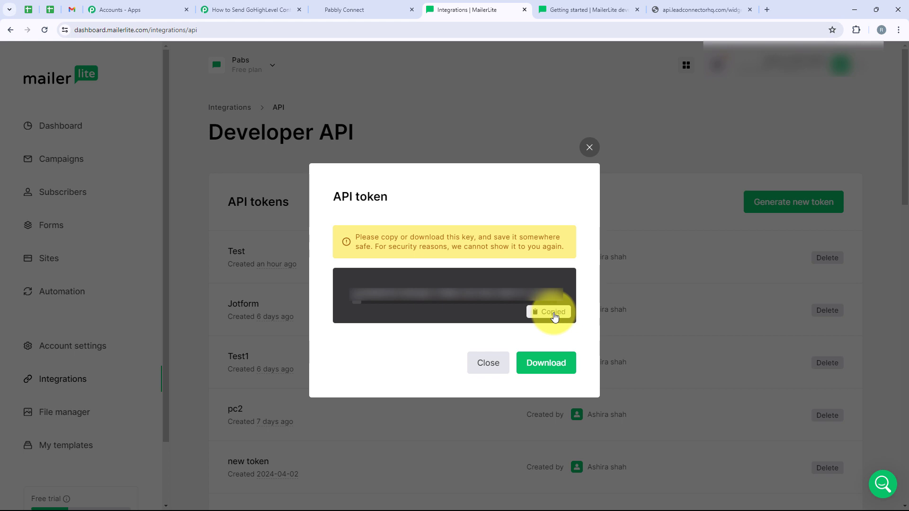
left_click(590, 147)
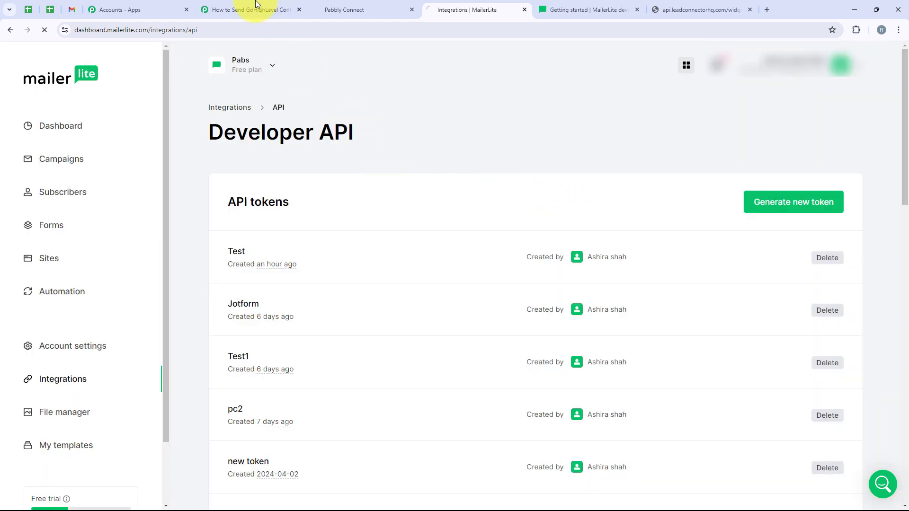
left_click(255, 3)
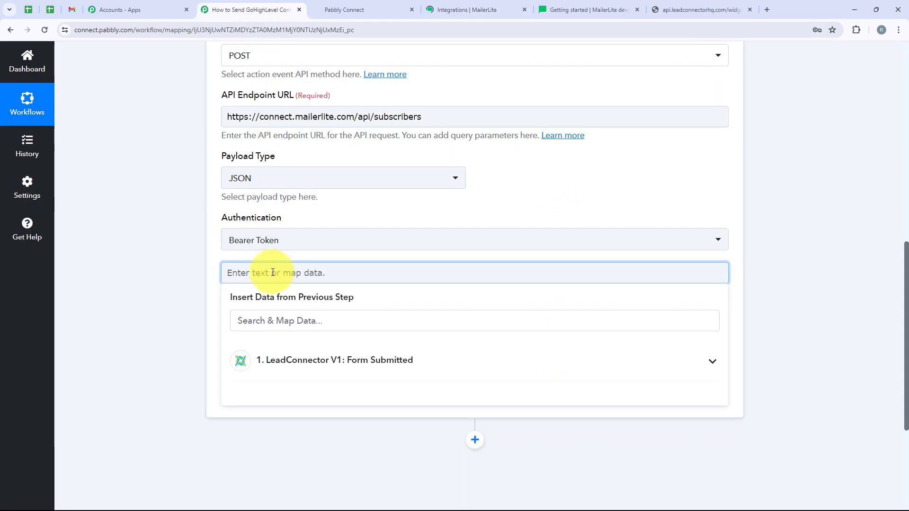
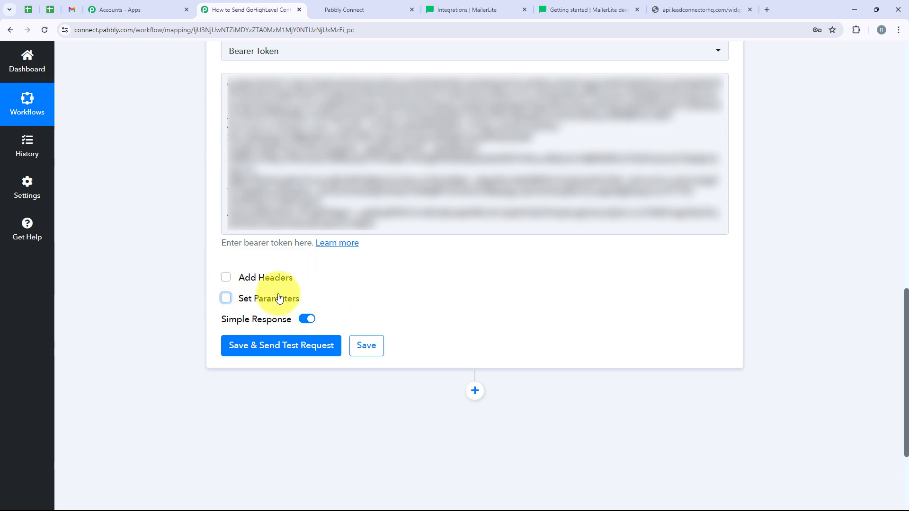
- Finish the API request's Bearer Token authentication with the pasted token, leaving headers and parameters off
double_click(278, 298)
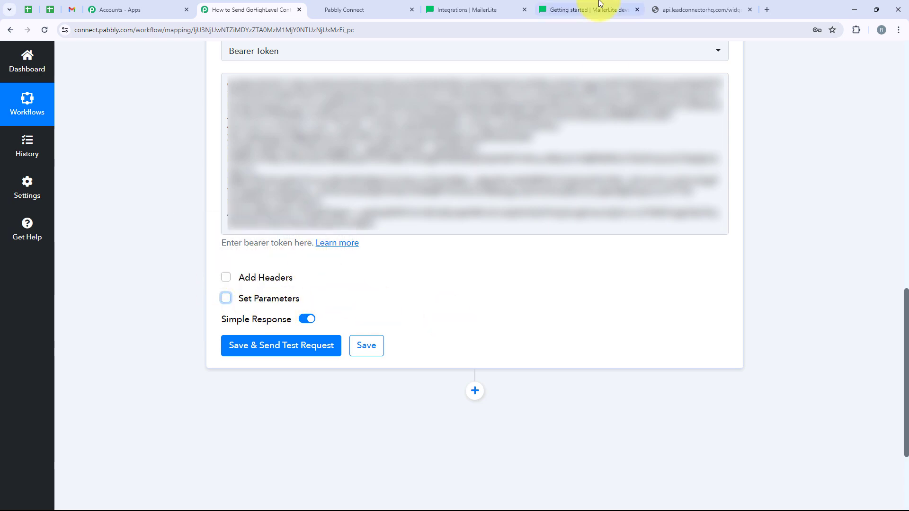
- Check MailerLite's Create/upsert subscriber docs, confirming email is the only required parameter
left_click(579, 9)
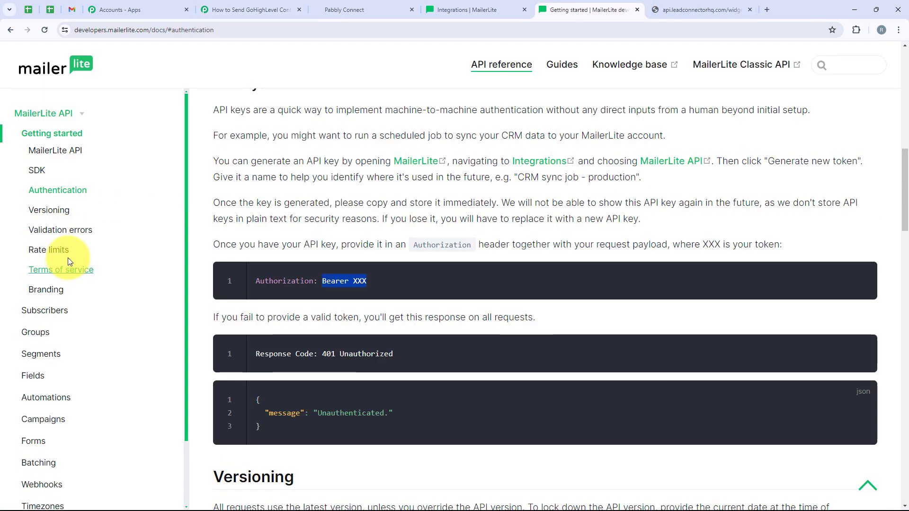
left_click(46, 310)
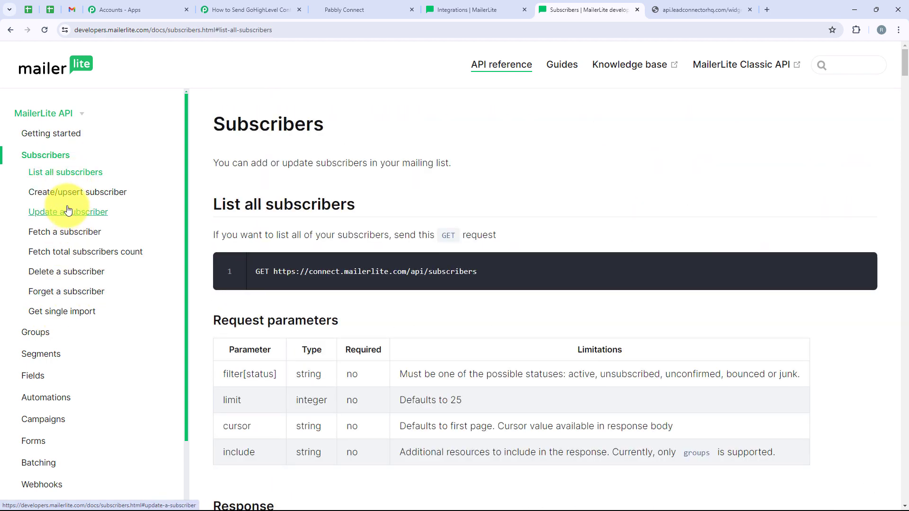
left_click(59, 191)
scroll(534, 297, "down", 3)
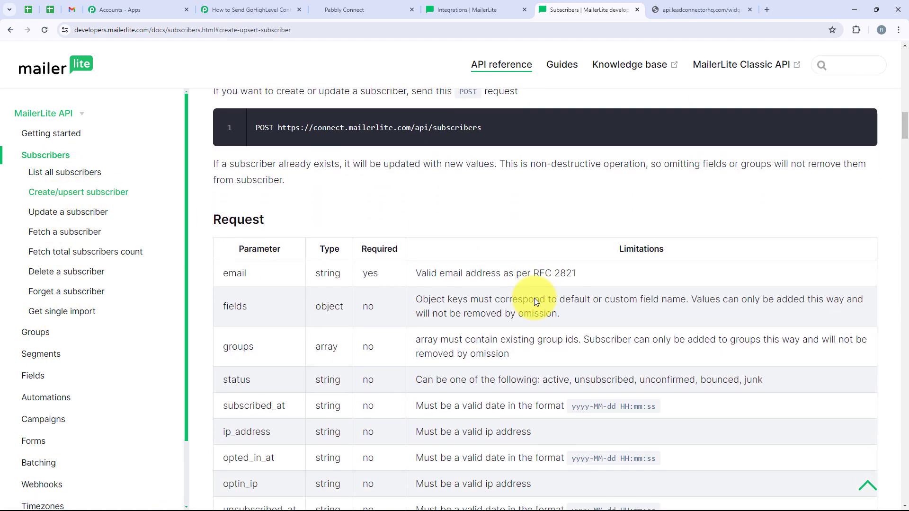
left_click_drag(236, 155, 282, 155)
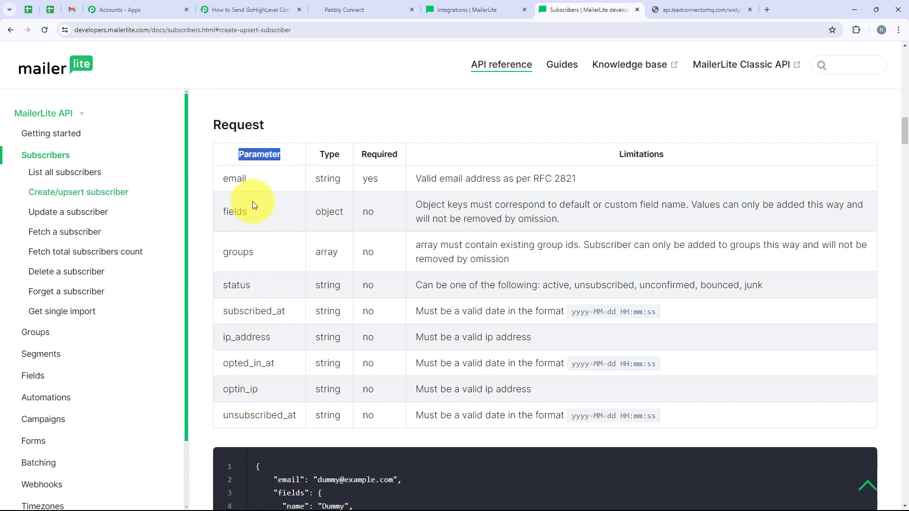
left_click(314, 213)
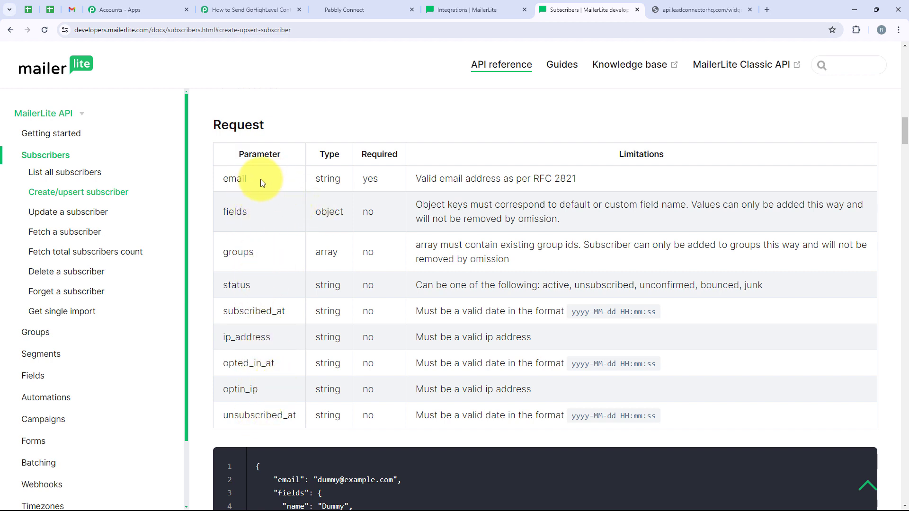
left_click_drag(248, 179, 225, 178)
key("ctrl+c")
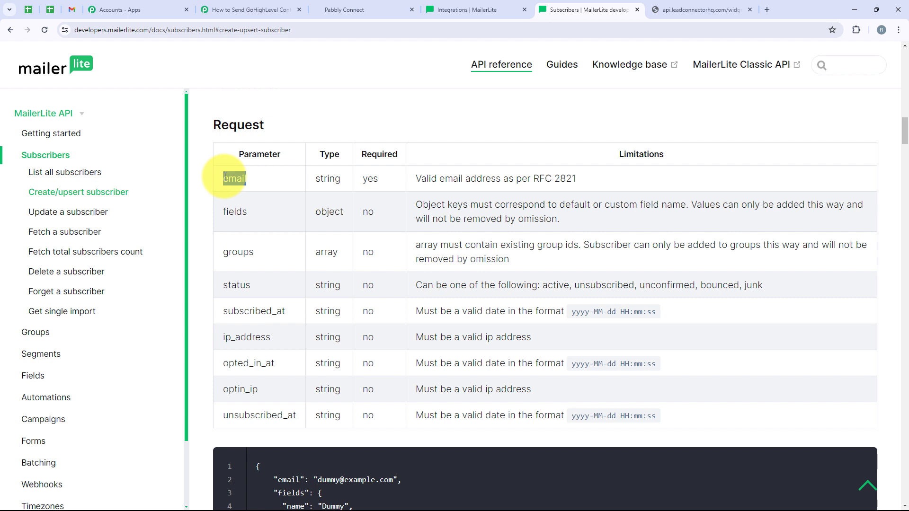
left_click(259, 6)
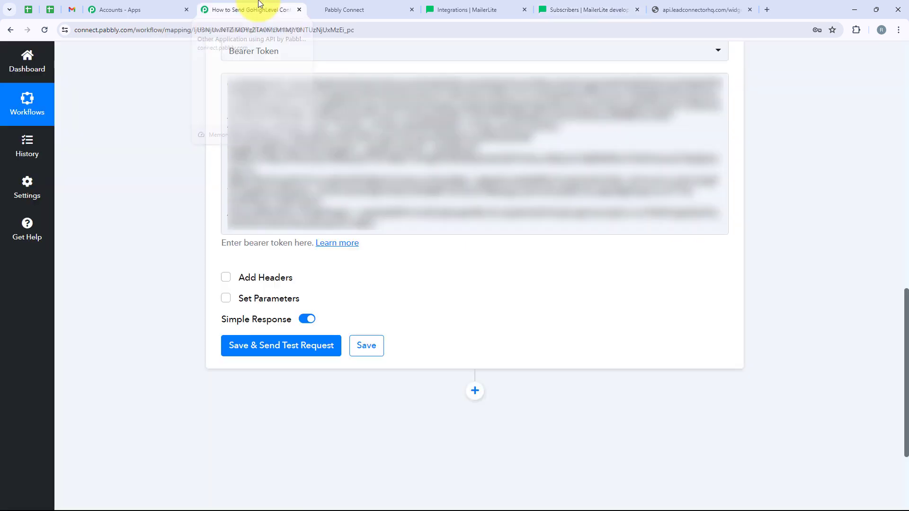
- Turn on Set Parameters and label the first parameter 'email'
left_click(226, 299)
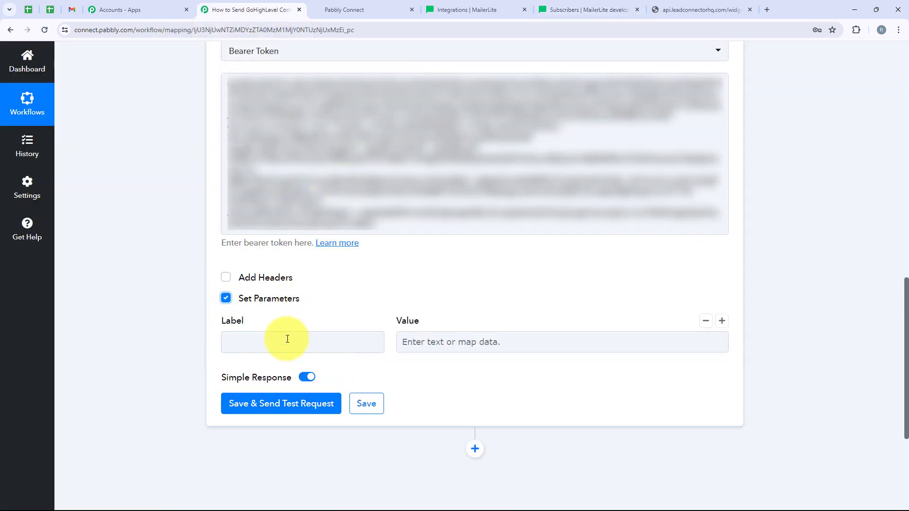
left_click(280, 348)
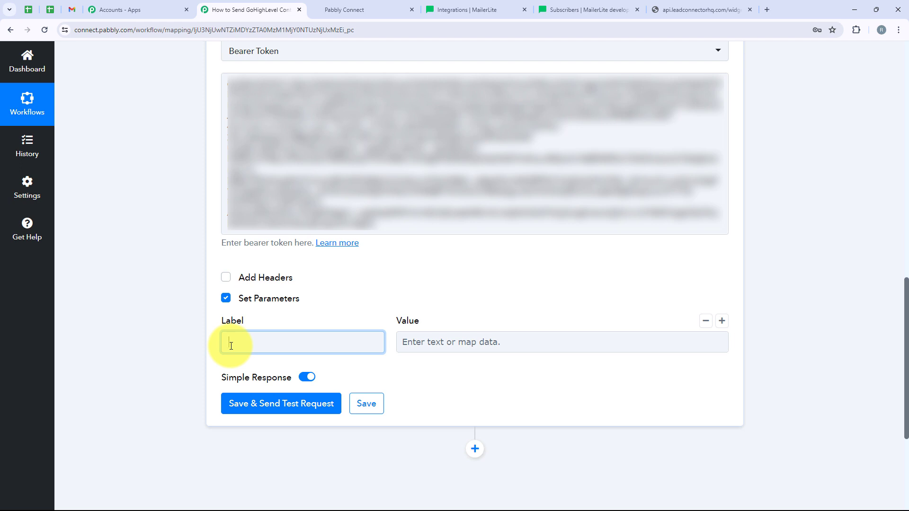
key("ctrl+v")
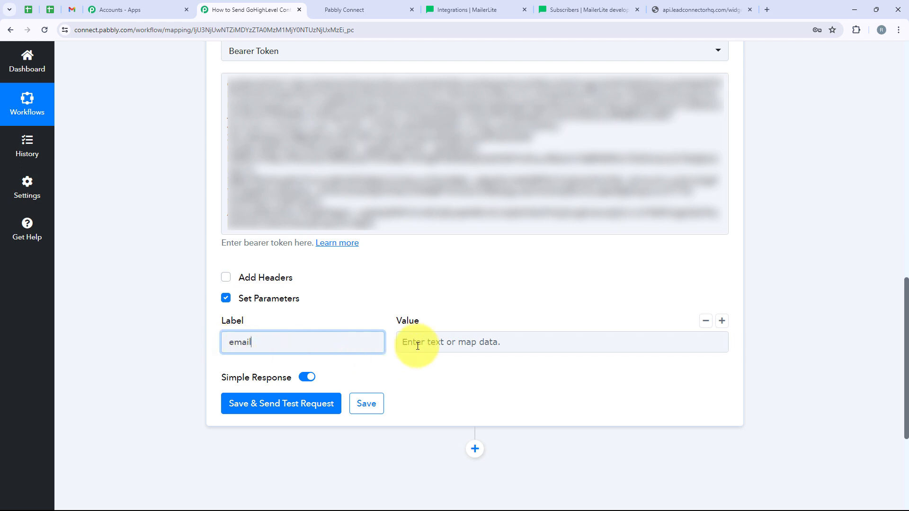
- Map the Form Submitted step's '1. Email' into the email value and add a second parameter row
left_click(416, 344)
scroll(412, 290, "down", 1)
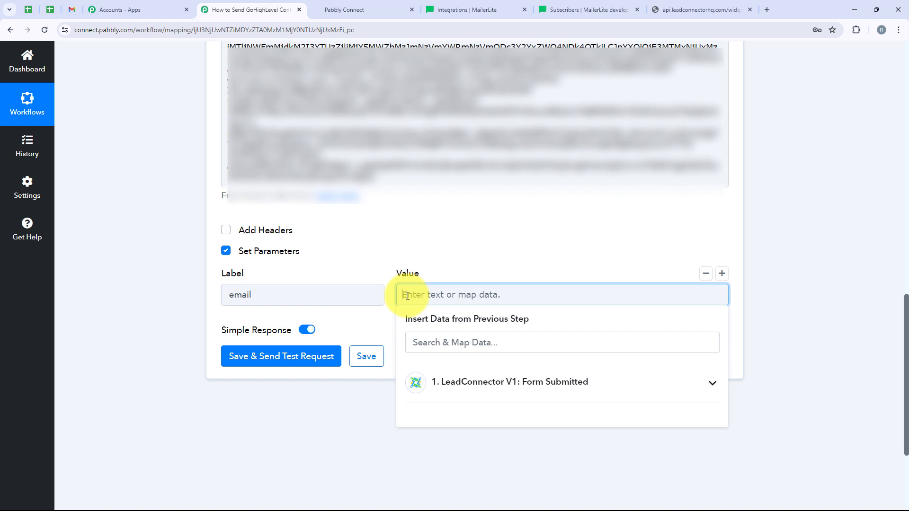
left_click(712, 383)
scroll(578, 369, "down", 2)
left_click(476, 255)
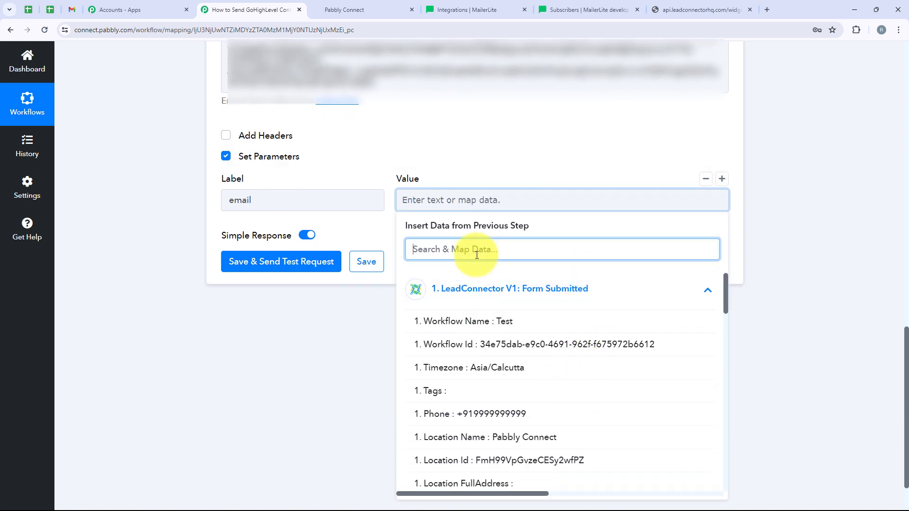
type("Email")
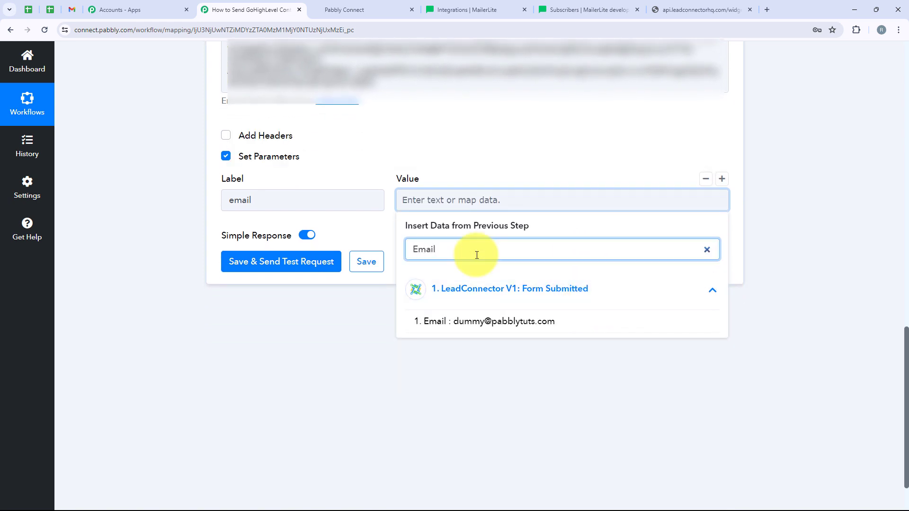
left_click(476, 321)
left_click(445, 365)
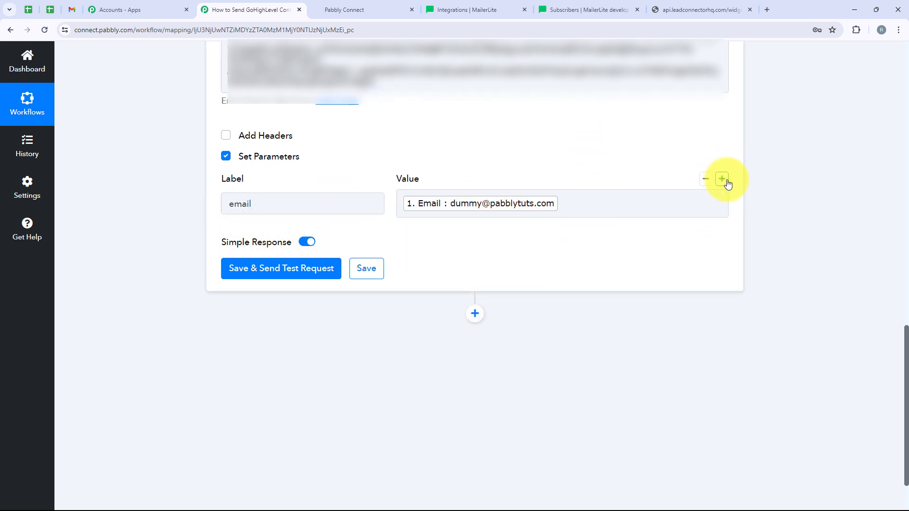
left_click(721, 181)
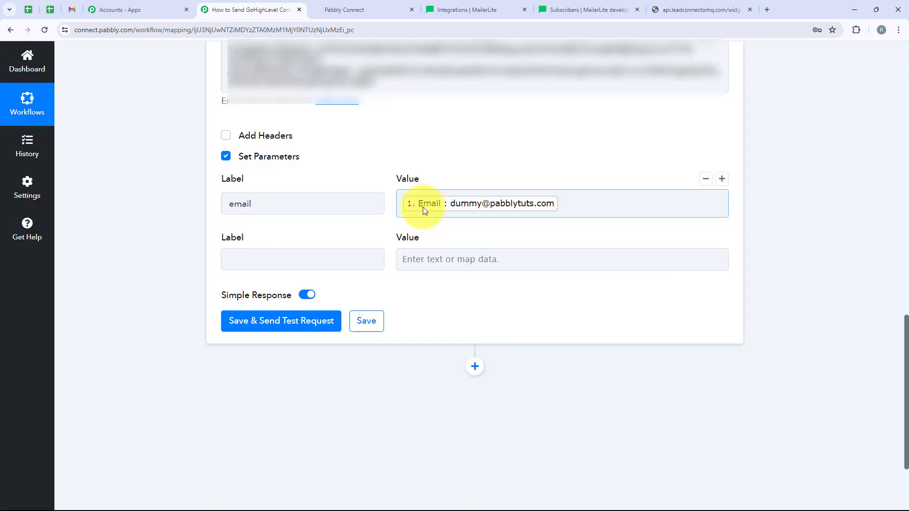
left_click(321, 257)
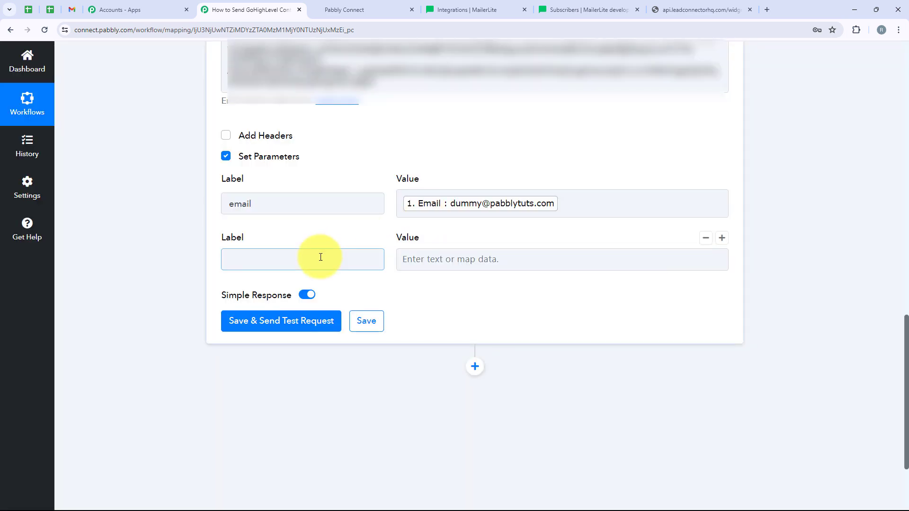
- Copy 'status' from the MailerLite docs and use it as the second parameter's label
left_click(566, 4)
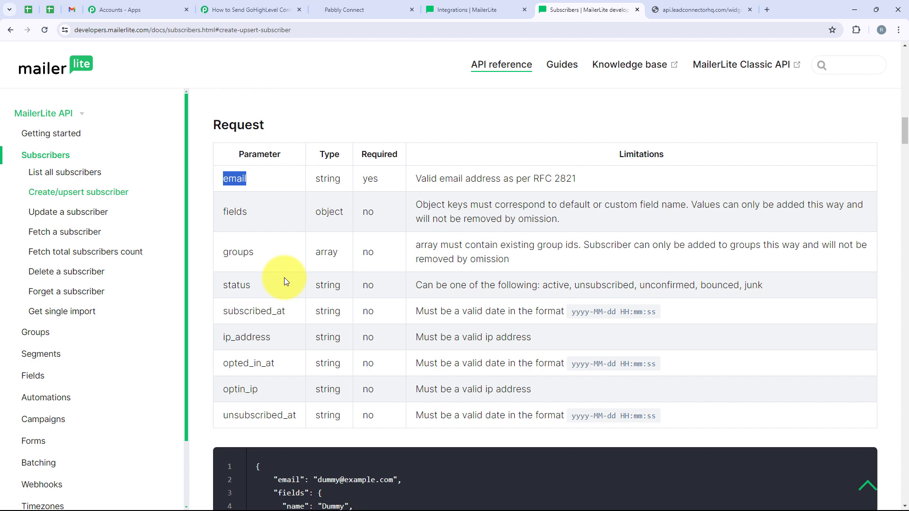
left_click(255, 288)
left_click_drag(254, 288, 225, 288)
key("ctrl+c")
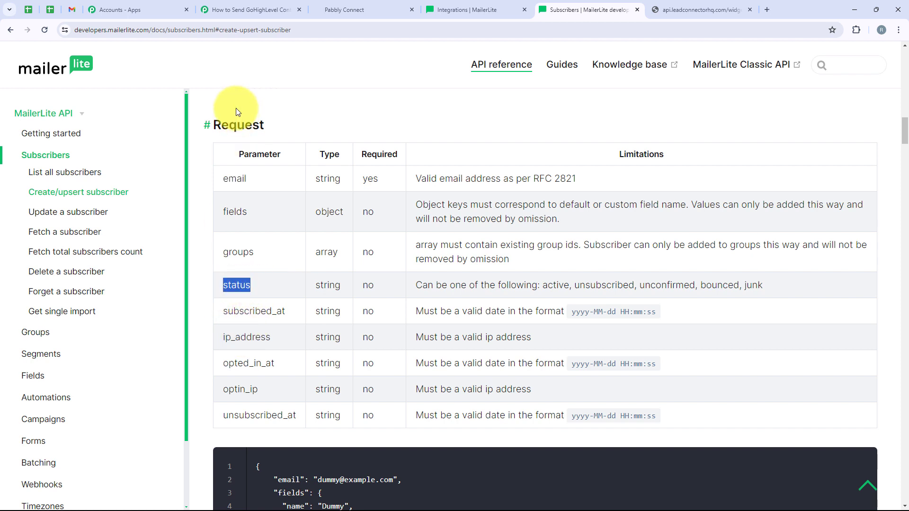
left_click(235, 9)
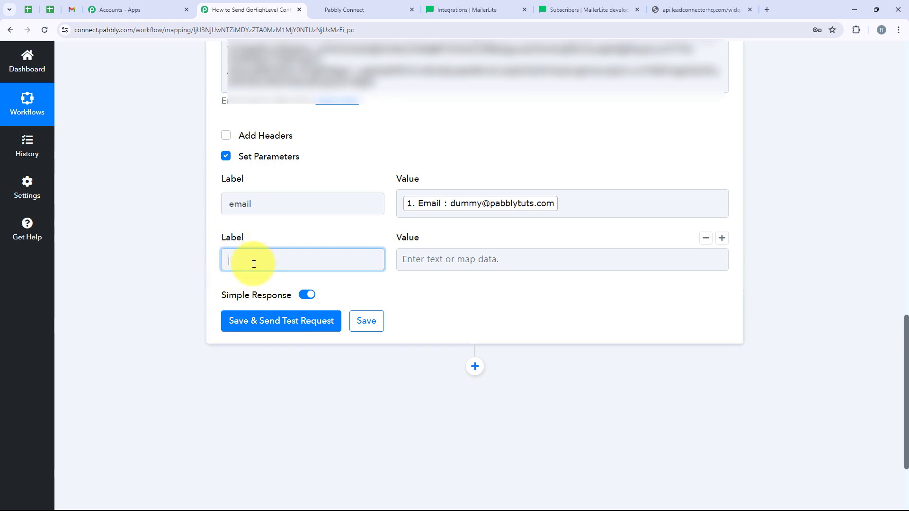
key("ctrl+v")
- Copy the status value 'active' from the MailerLite docs
left_click(589, 9)
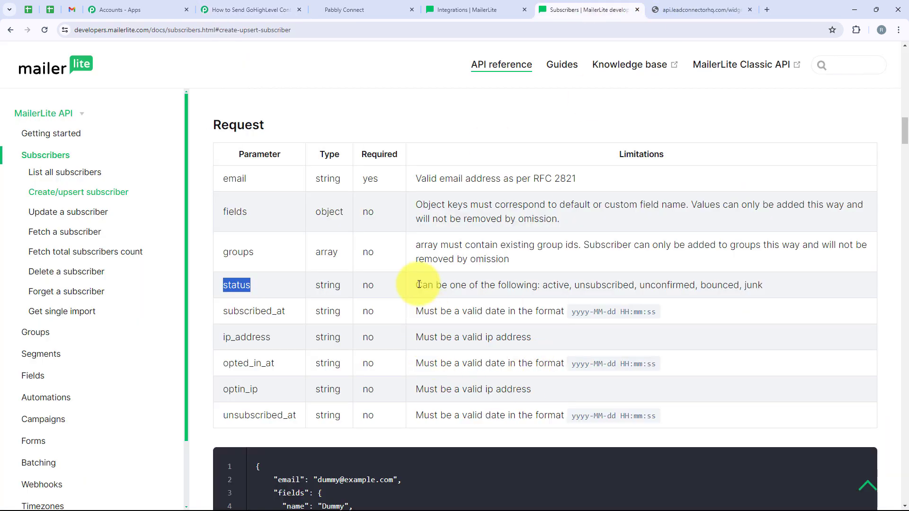
left_click_drag(416, 285, 545, 284)
left_click(562, 280)
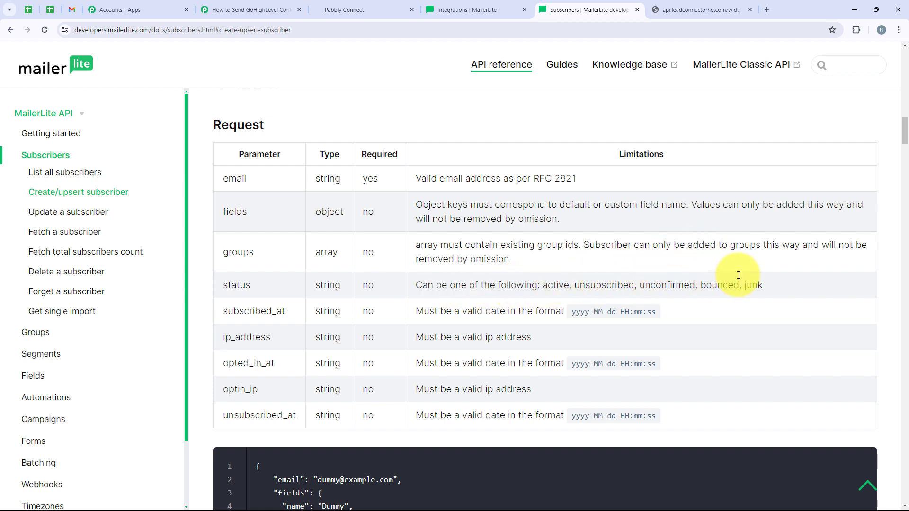
double_click(556, 285)
key("ctrl+c")
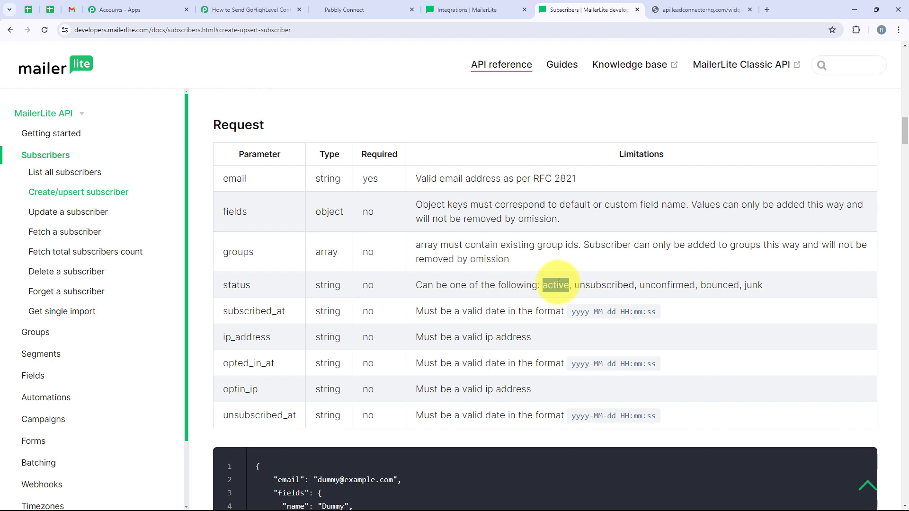
left_click(246, 9)
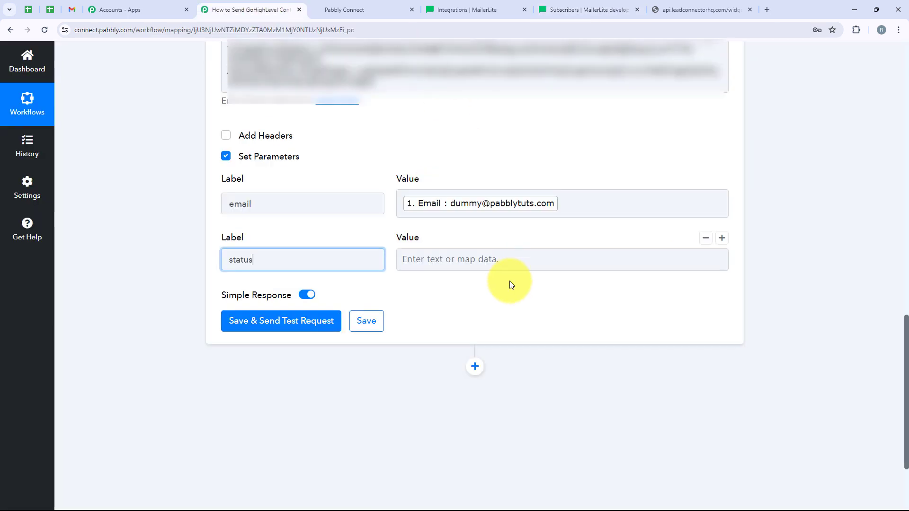
- Set the status parameter's value to 'active'
left_click(466, 265)
key("ctrl+v")
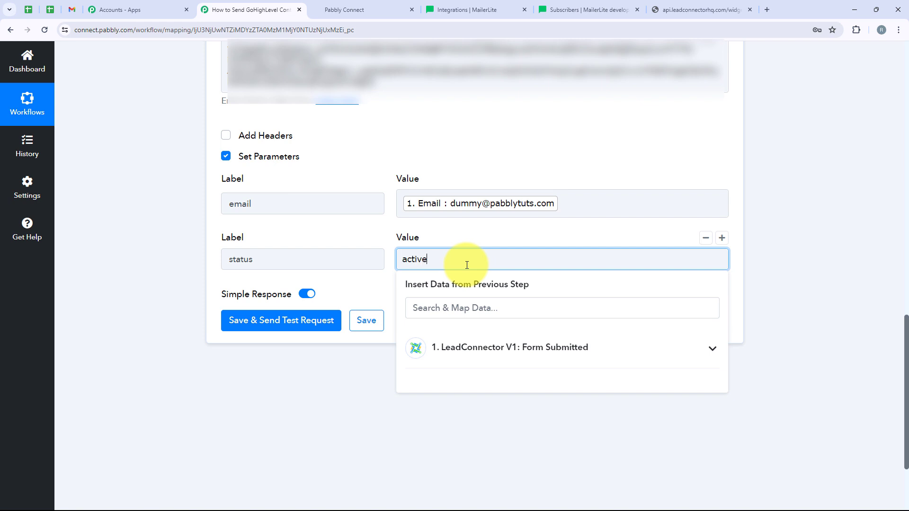
left_click(359, 155)
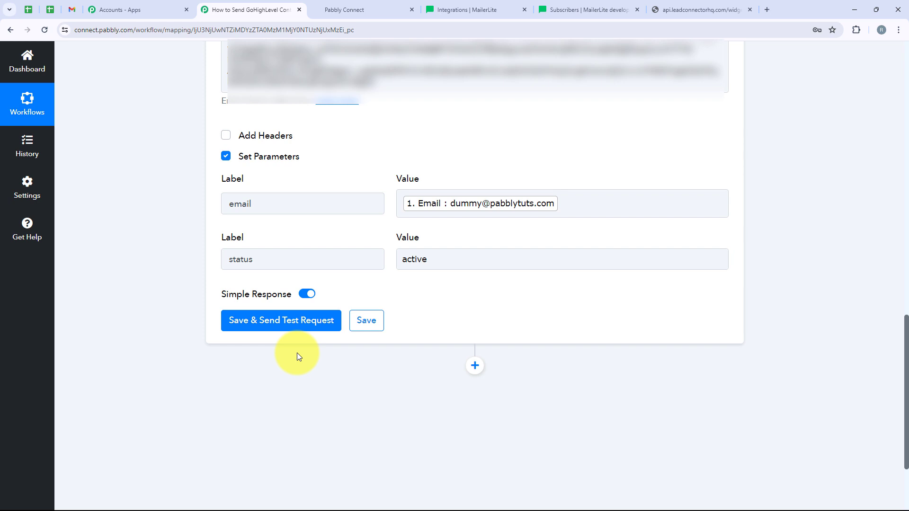
- Save and send a test request, confirming a new subscriber with status active is returned
left_click(289, 326)
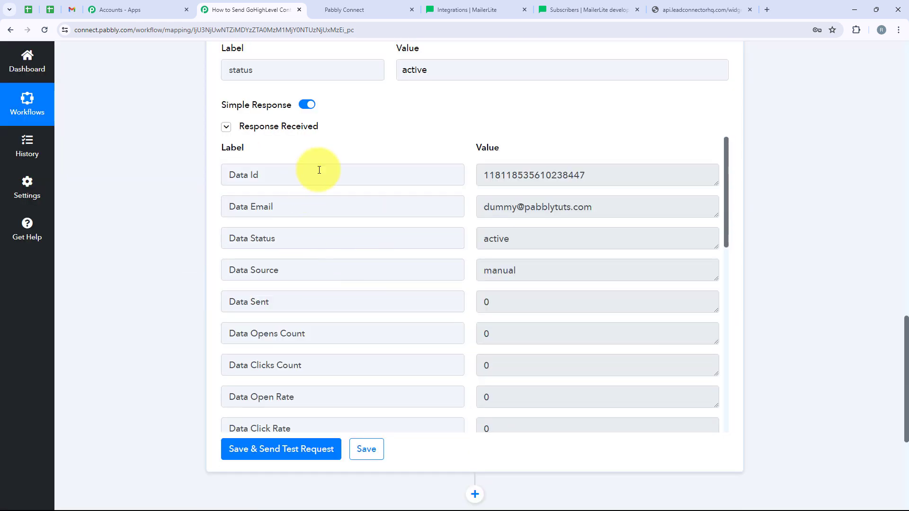
scroll(439, 286, "down", 3)
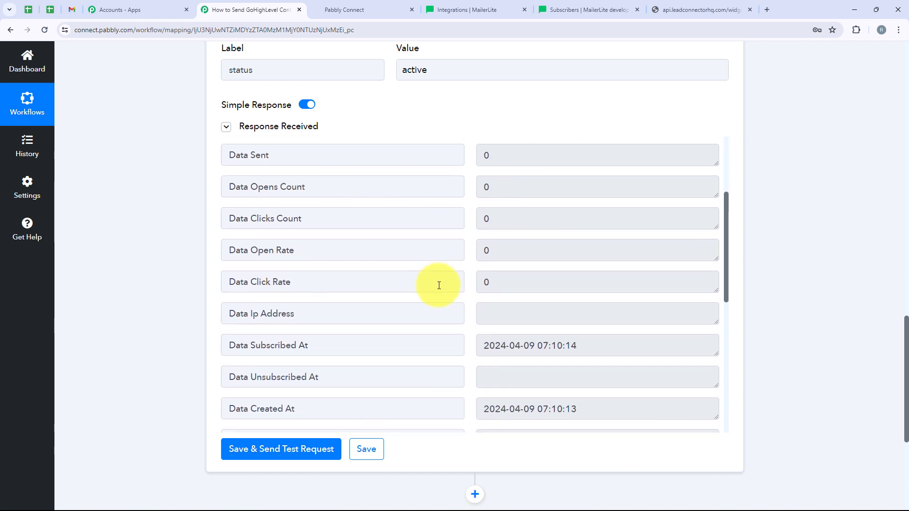
scroll(438, 285, "up", 3)
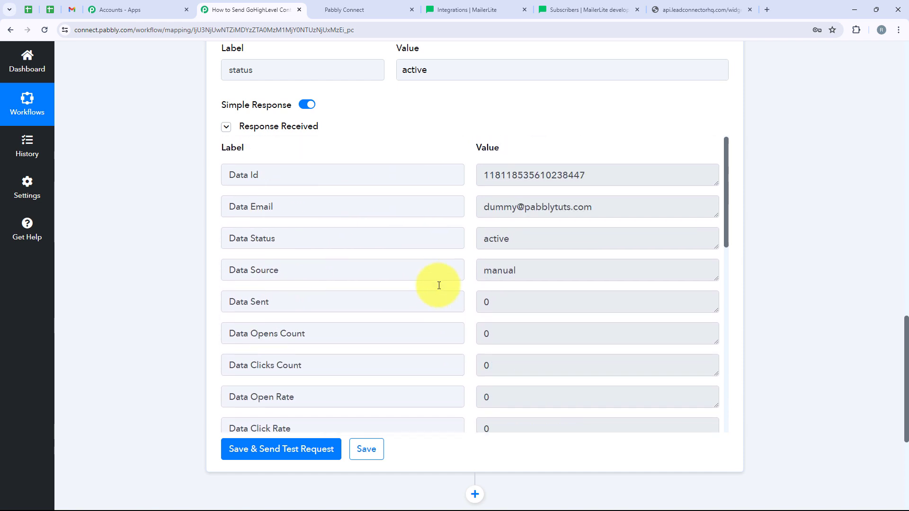
left_click(454, 12)
- Confirm MailerLite's active list shows 4 subscribers including the test one, then reload the lead form
left_click(59, 204)
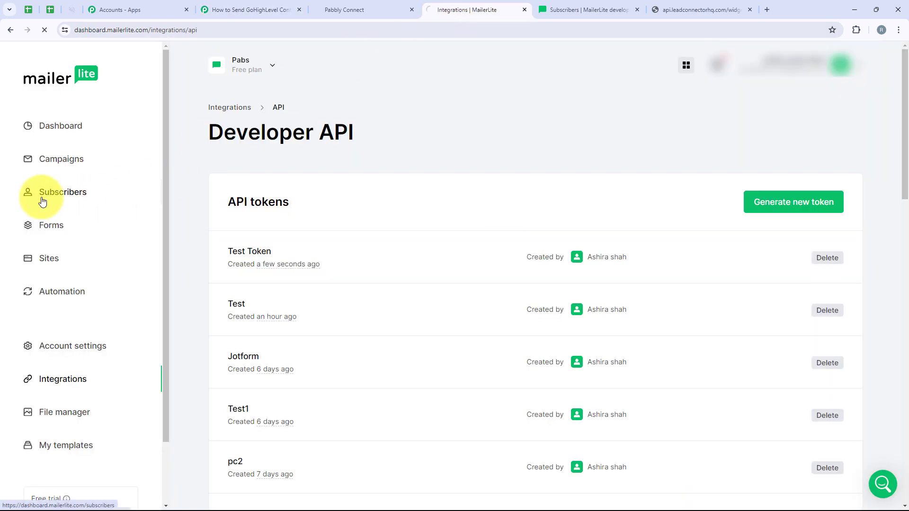
scroll(290, 304, "down", 4)
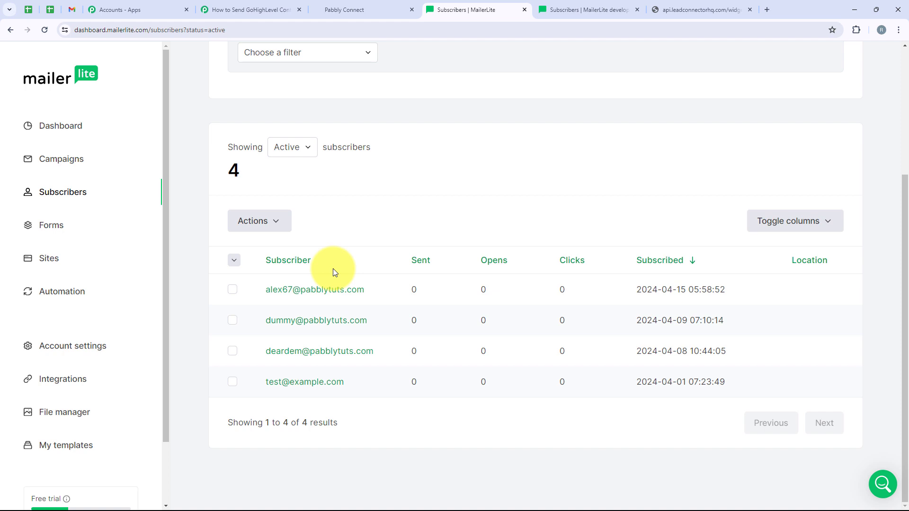
left_click(660, 11)
left_click(43, 30)
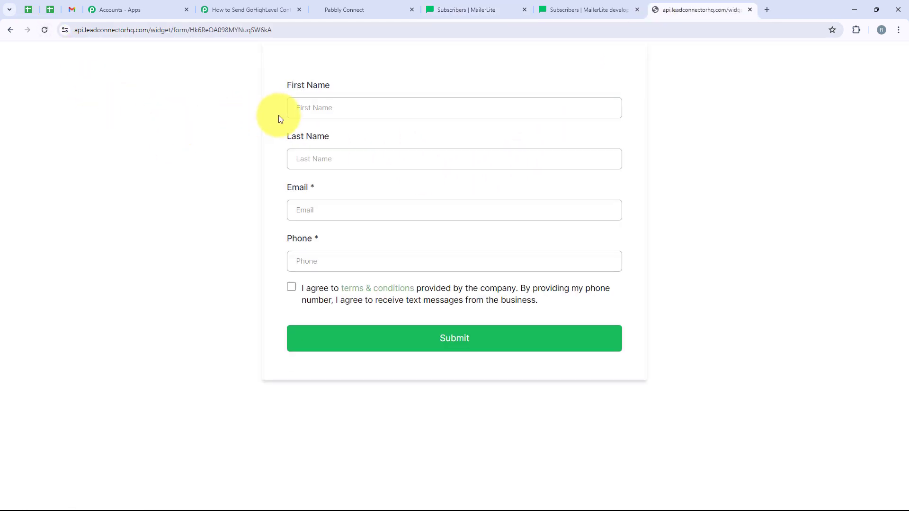
- Submit the form as 'Test' 'User' with the saved test e-mail, a test phone number and terms accepted
left_click(300, 114)
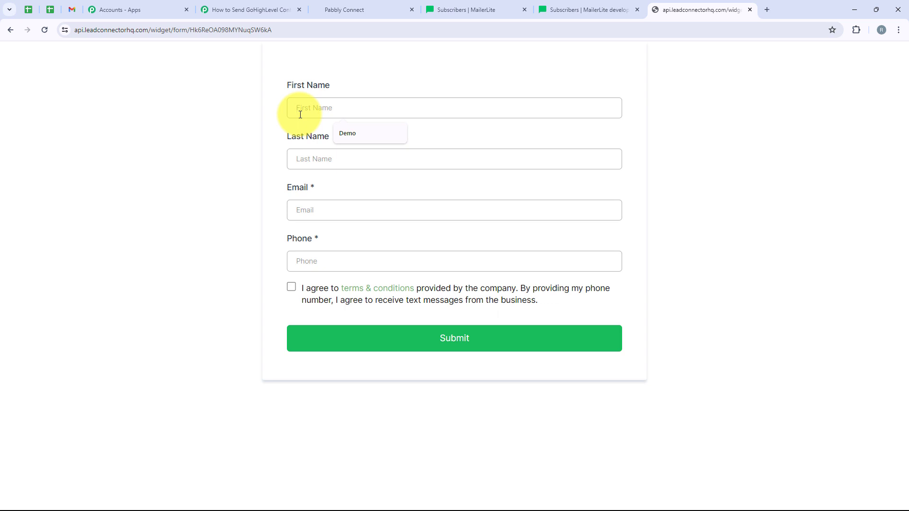
type("Test")
left_click(308, 157)
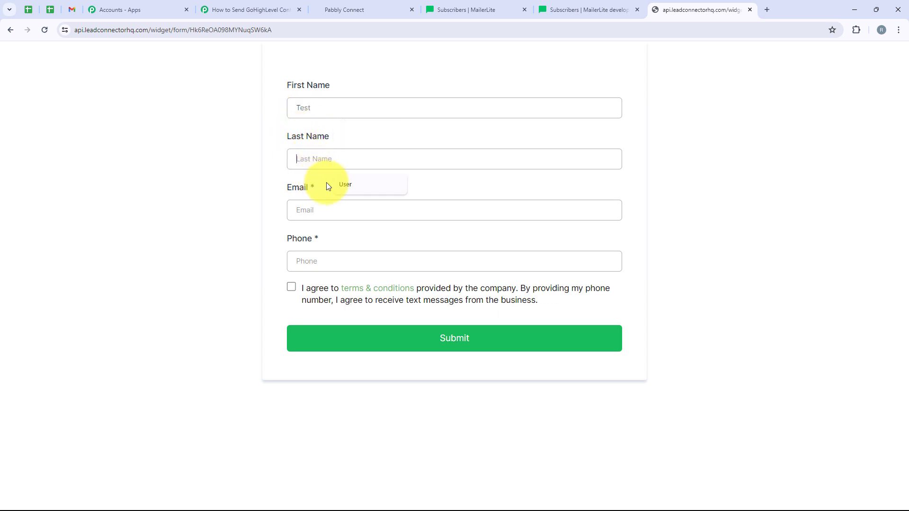
type("User")
left_click(341, 208)
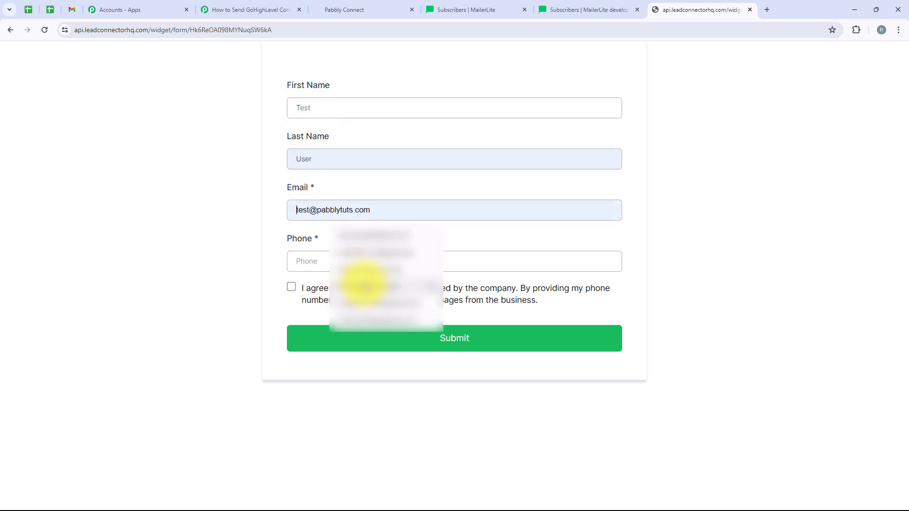
left_click(363, 284)
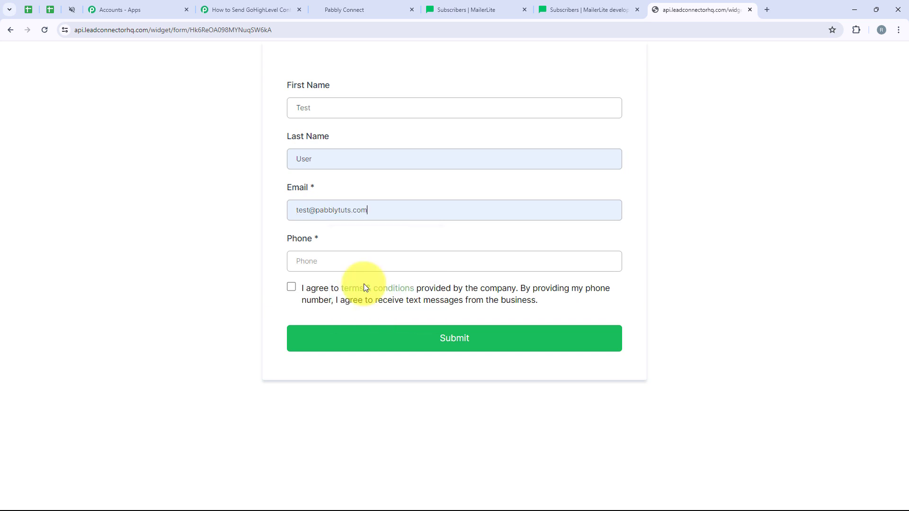
left_click(347, 260)
type("088888888888")
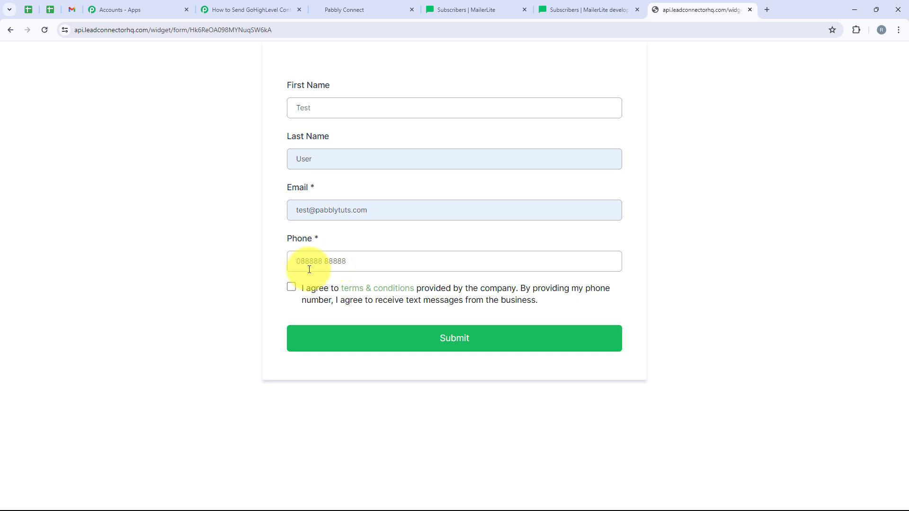
left_click(291, 287)
left_click(420, 340)
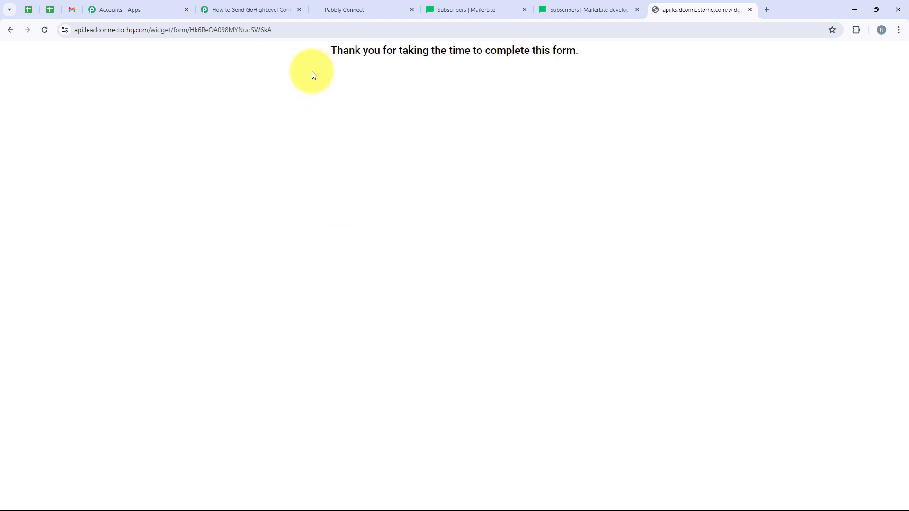
left_click_drag(310, 75, 604, 76)
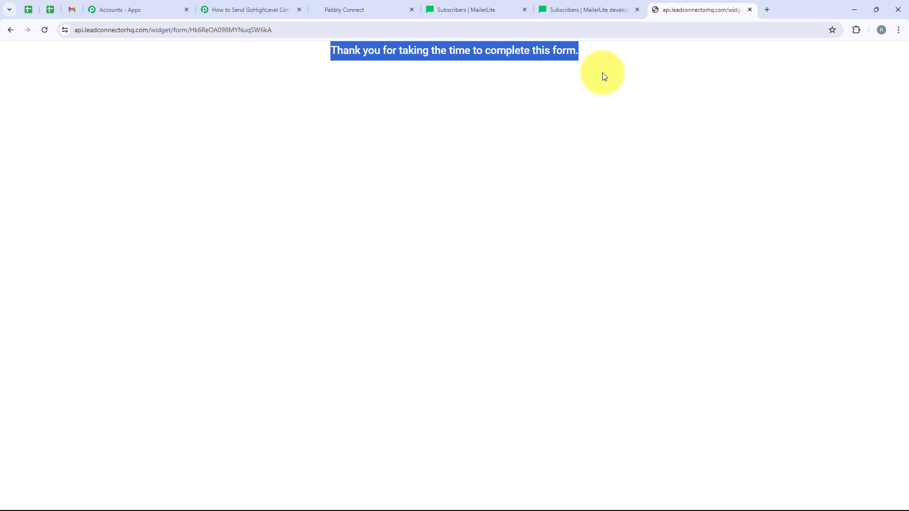
- Reload MailerLite's subscribers to confirm the lead became the fifth active subscriber, then return to Pabbly
left_click(469, 5)
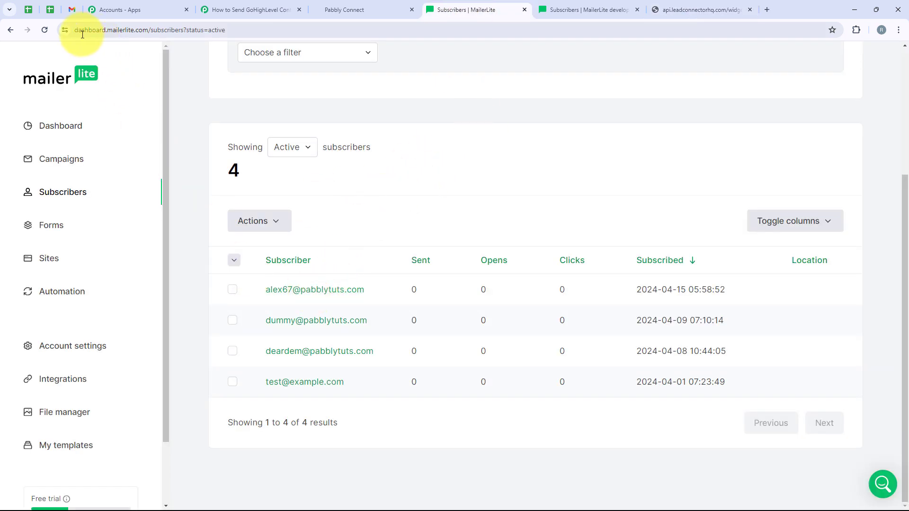
left_click(45, 35)
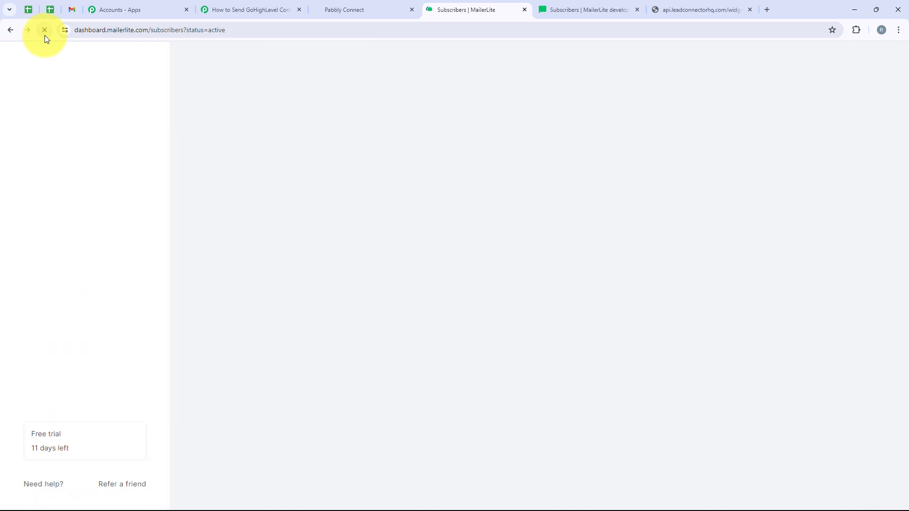
scroll(300, 104, "down", 4)
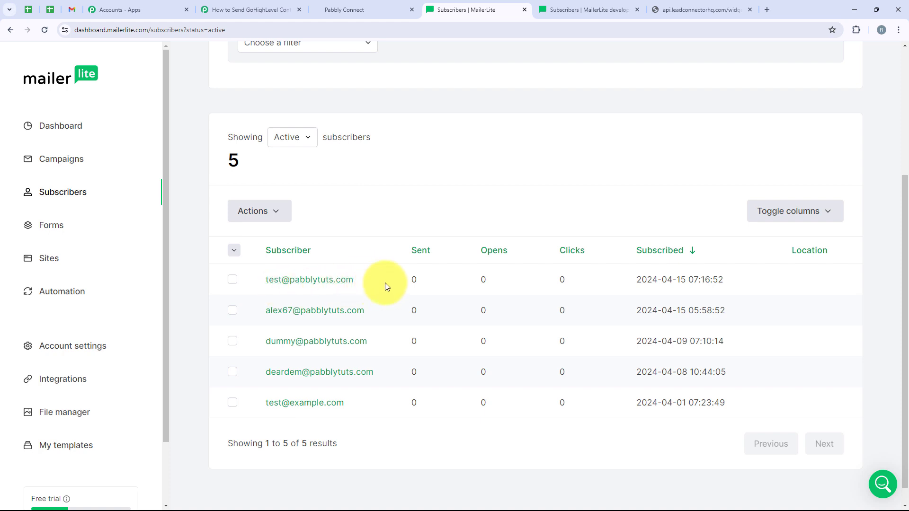
left_click(251, 9)
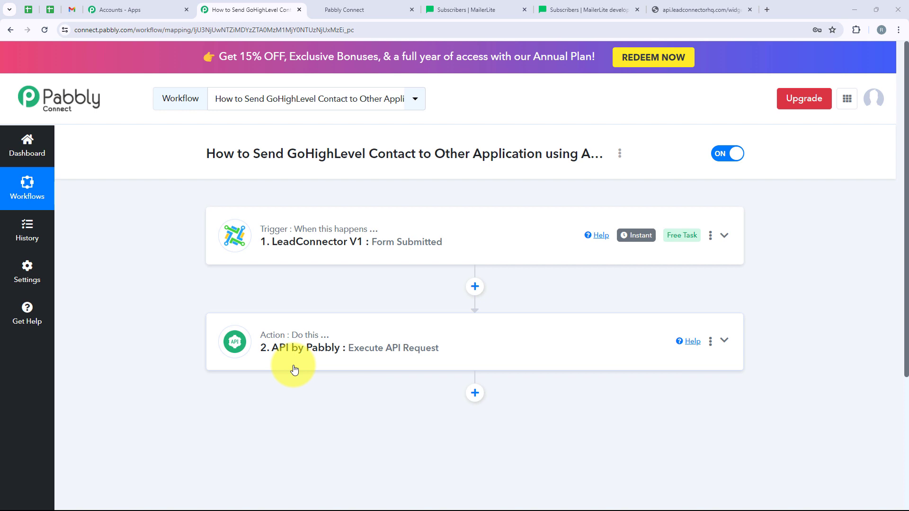
left_click(431, 10)
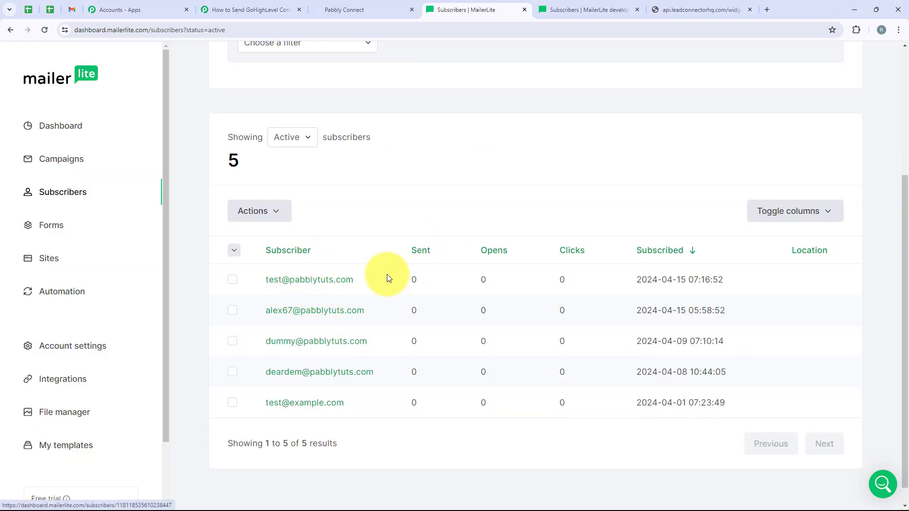
left_click(265, 9)
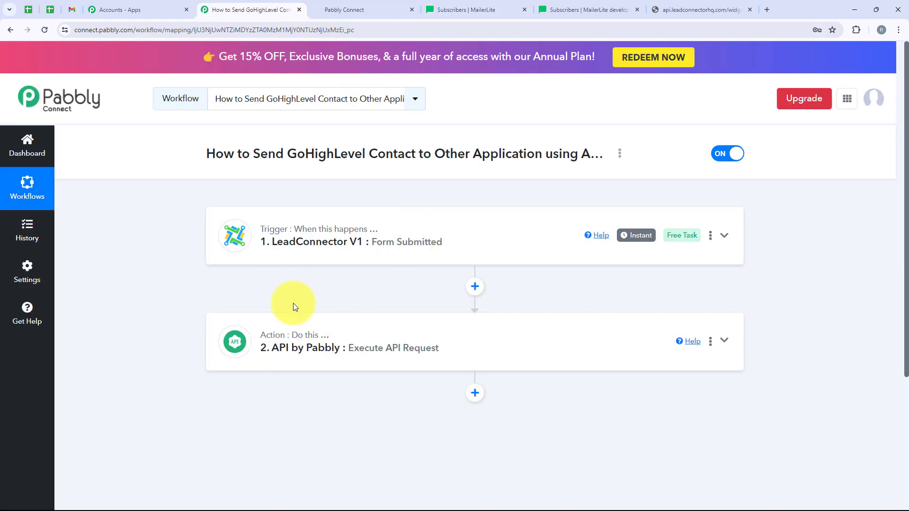